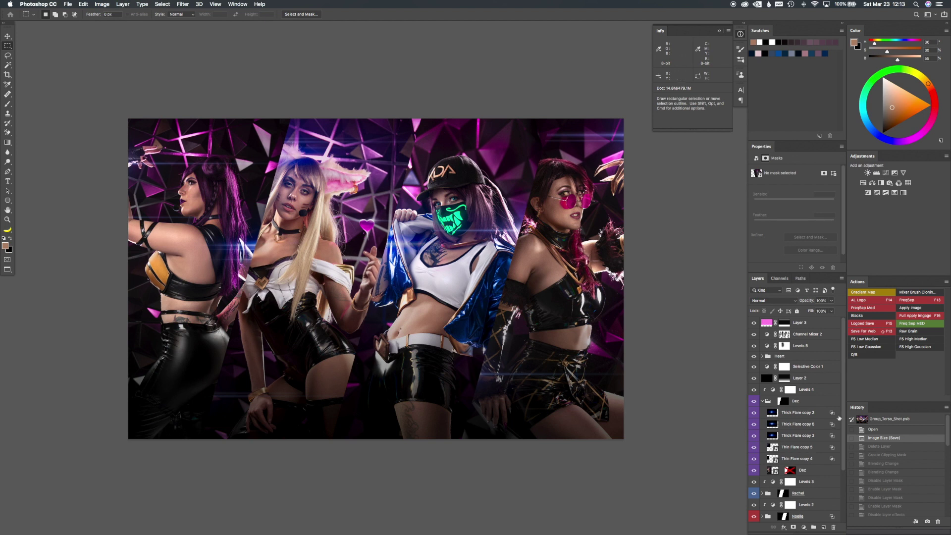
Collapse Dez, solo Karl then Noelle to check each, then expand Noelle and target its mask.
click(762, 401)
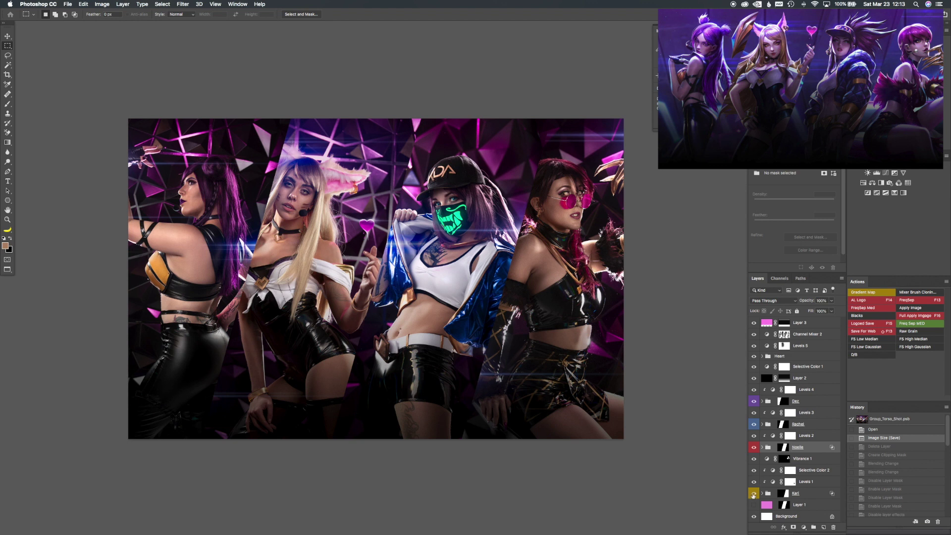
alt+click(754, 494)
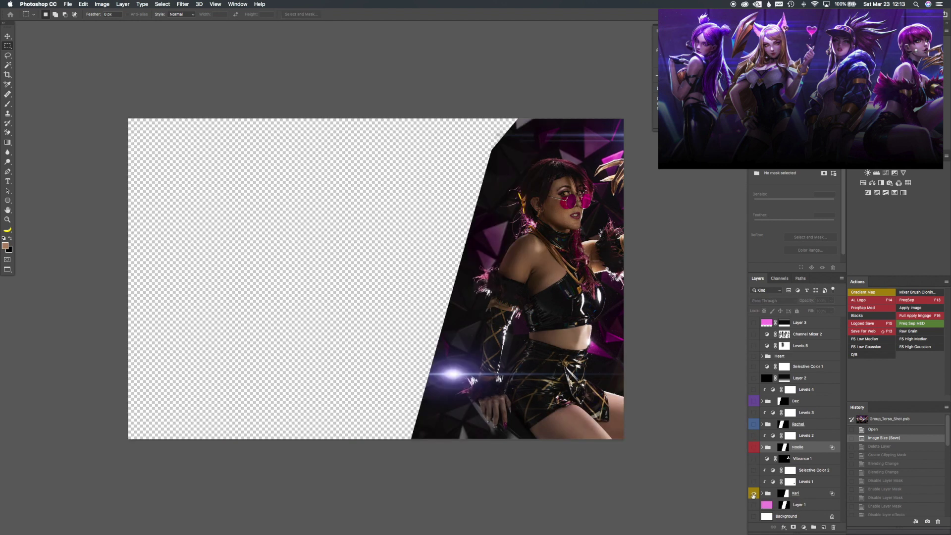
alt+click(753, 494)
alt+click(754, 448)
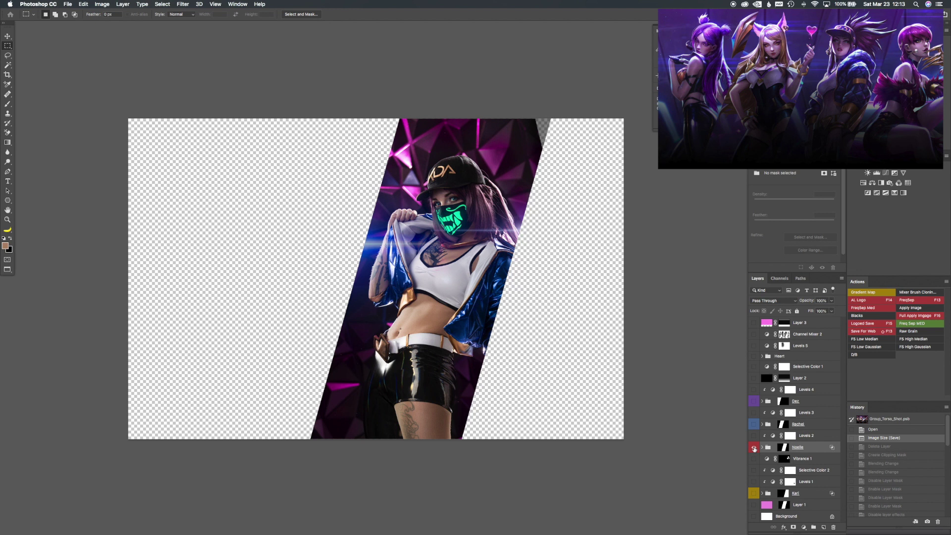
alt+click(753, 448)
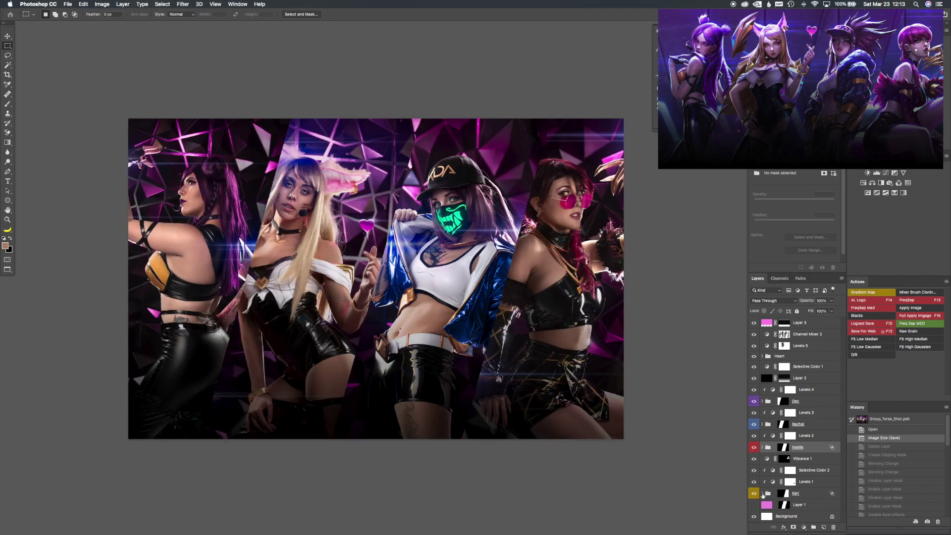
click(762, 447)
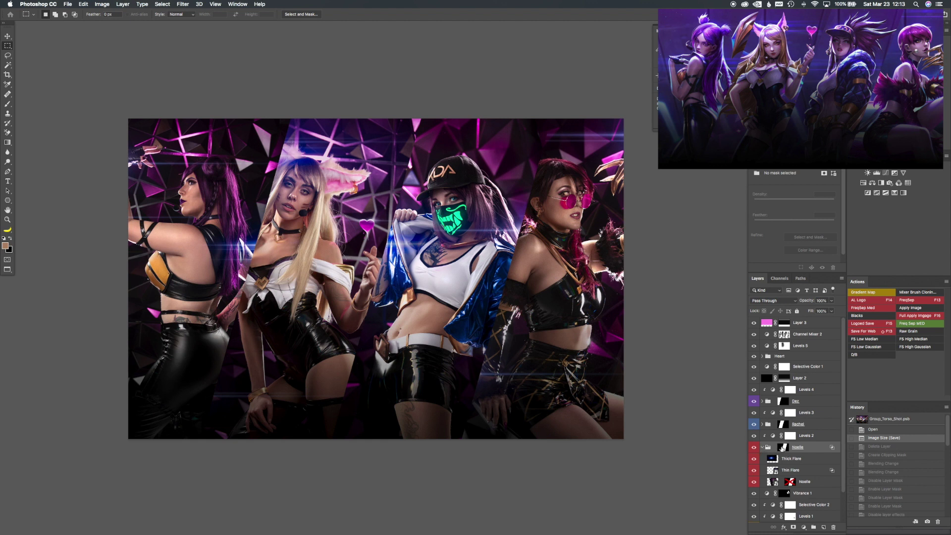
click(783, 448)
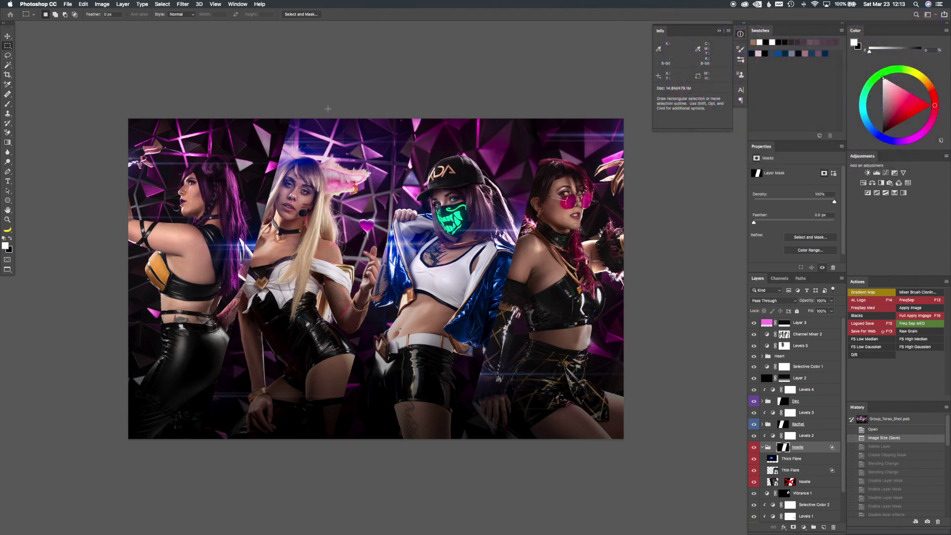
Trial-skew a tall middle marquee selection, cancel and deselect, then link the Noelle mask.
drag(329, 118, 444, 449)
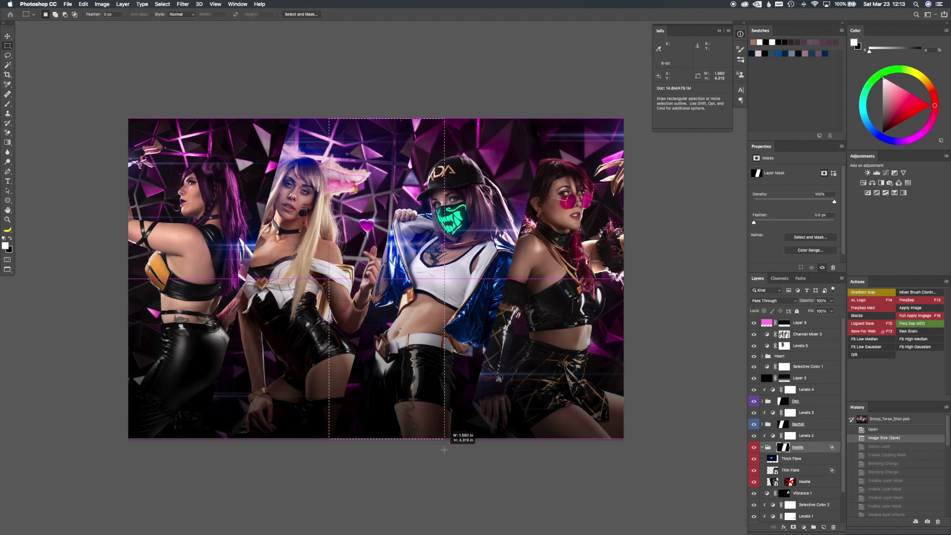
key(ctrl+t)
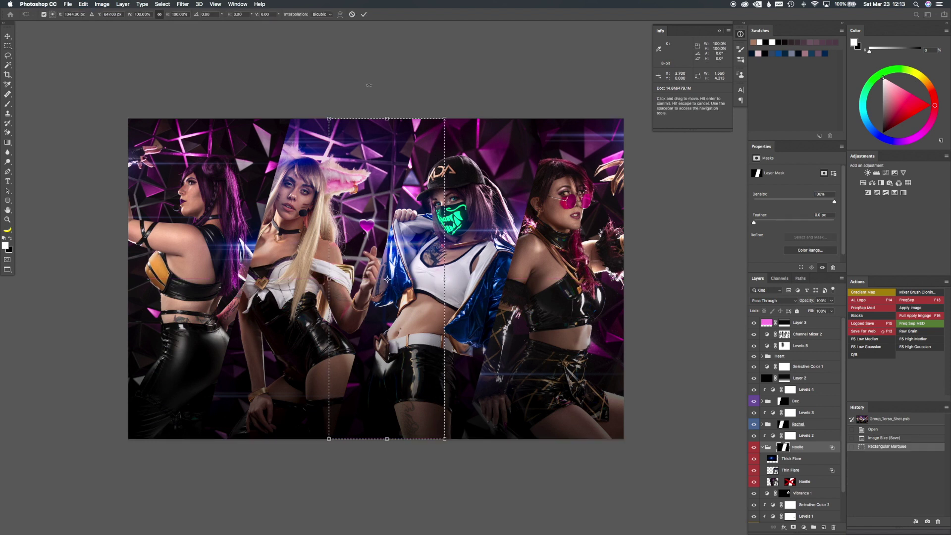
drag(434, 123, 475, 120)
key(Escape)
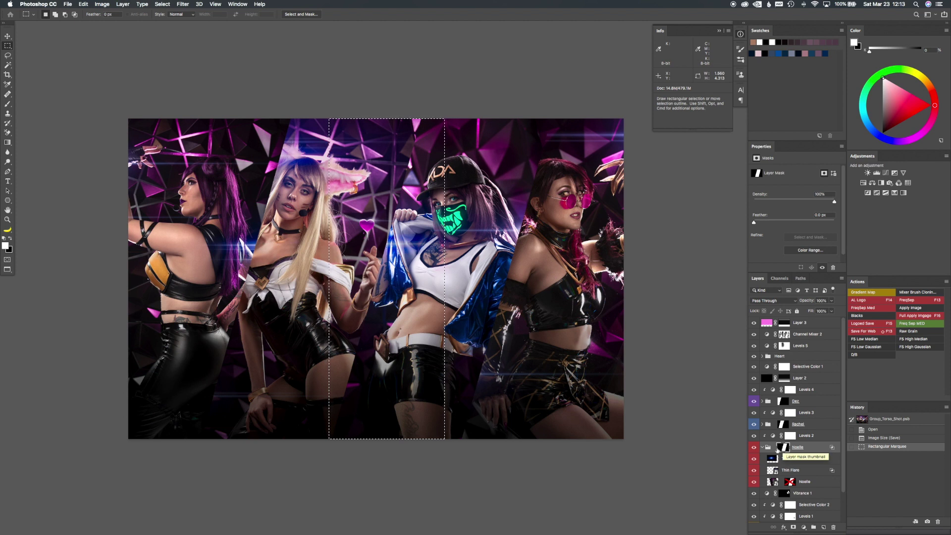
key(super+d)
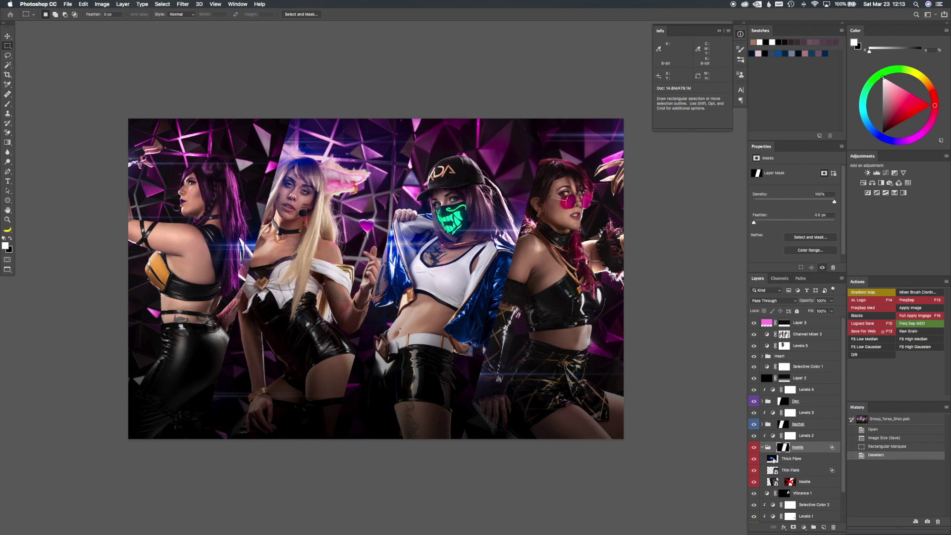
click(775, 447)
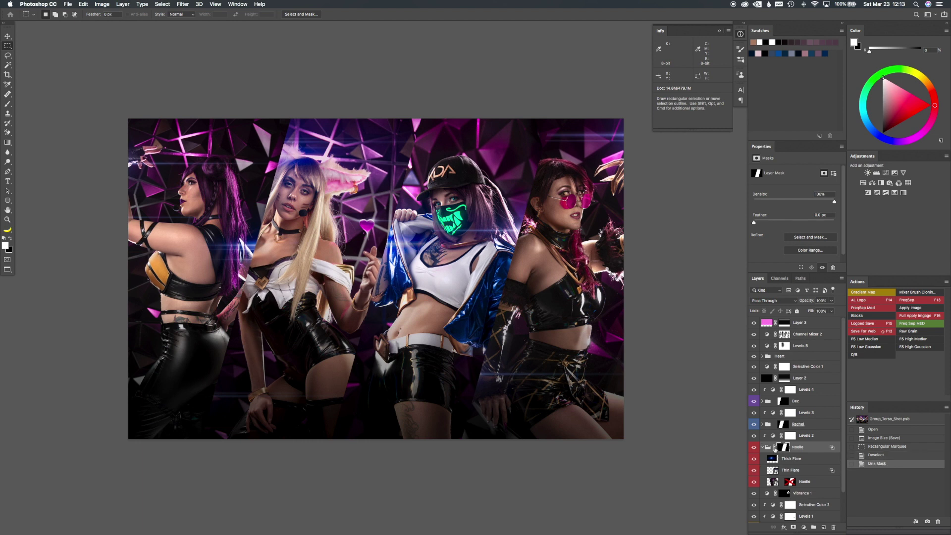
Unlink the Noelle mask, then trial-slide the Rachel group's mask right and undo it.
click(775, 447)
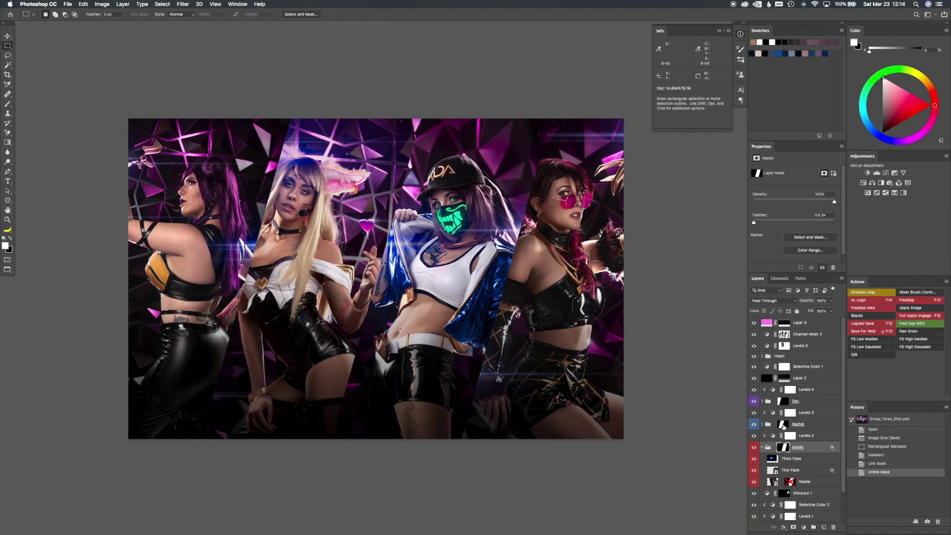
click(783, 425)
key(super+t)
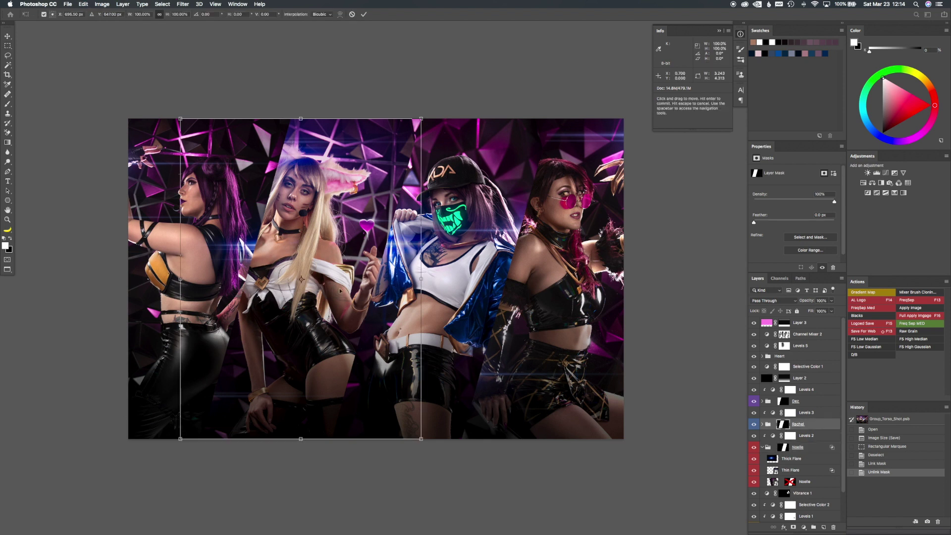
drag(340, 291, 458, 278)
key(ctrl+z)
Commit the transform and preview the Dez group's mask as a red overlay.
key(Return)
click(787, 402)
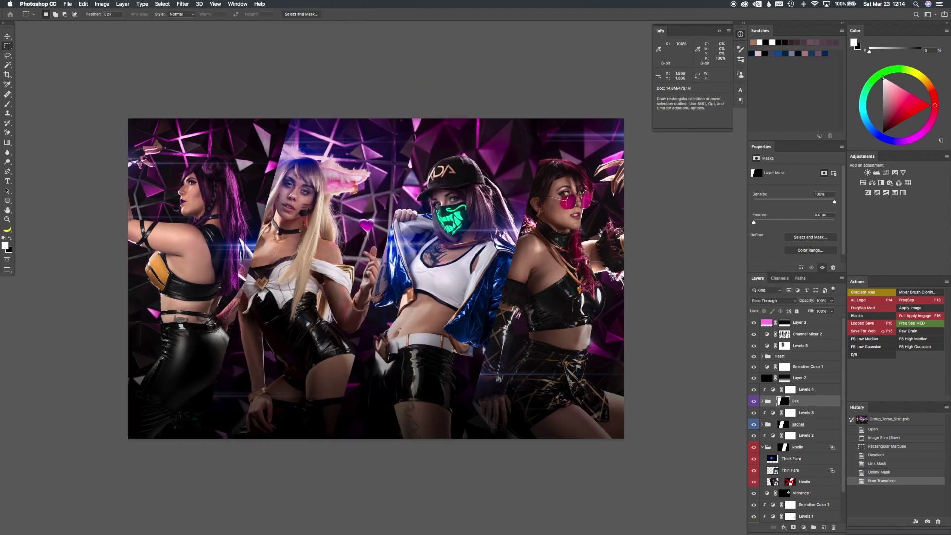
key(backslash)
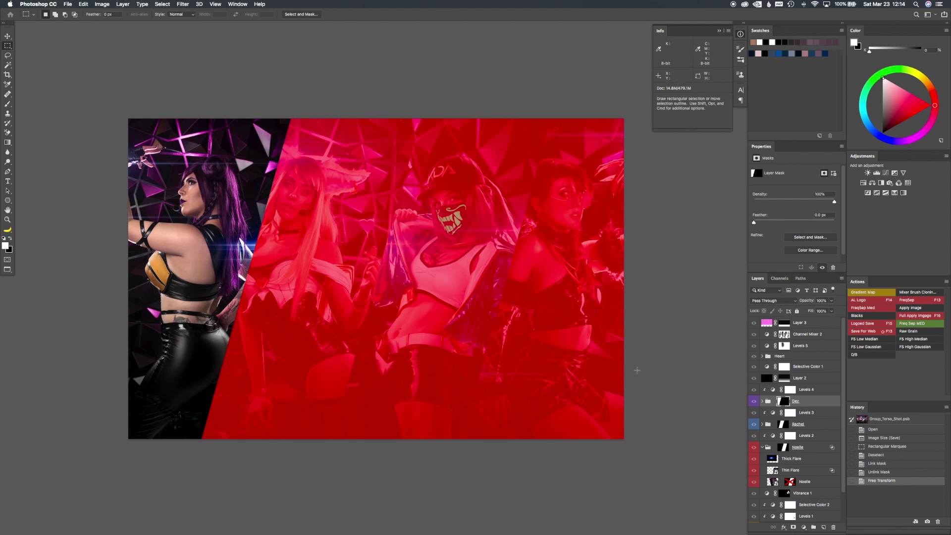
Hide the mask overlay, solo the Orig Heart layer and zoom in on it.
key(backslash)
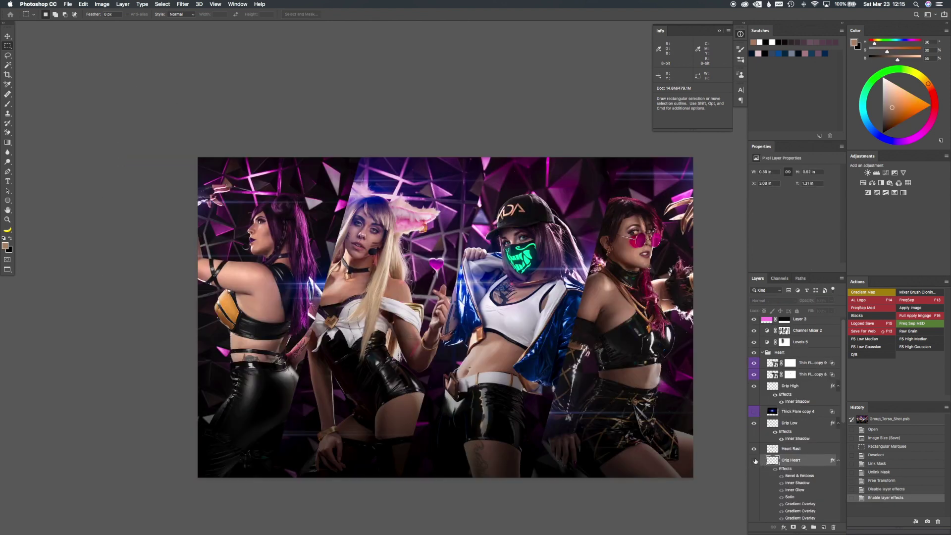
alt+click(755, 460)
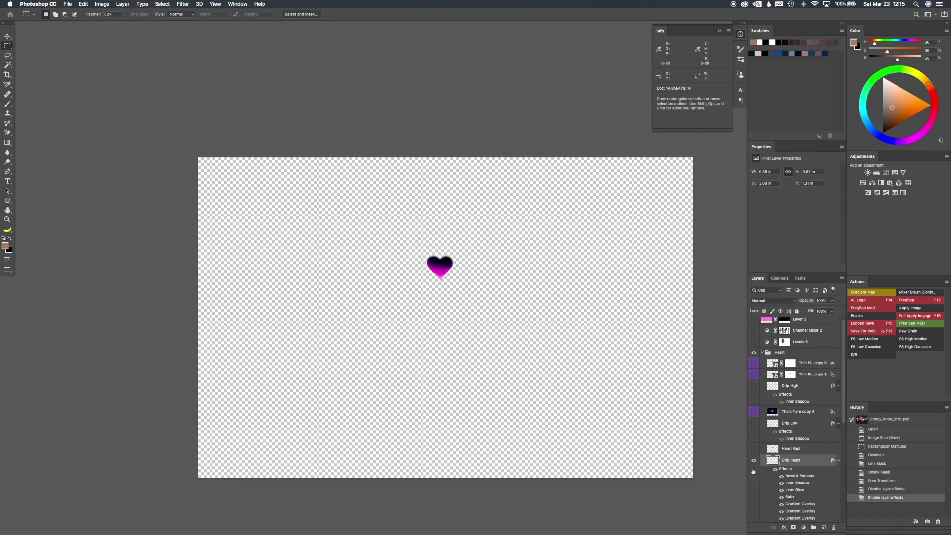
key(super+equal)
key(super+equal)
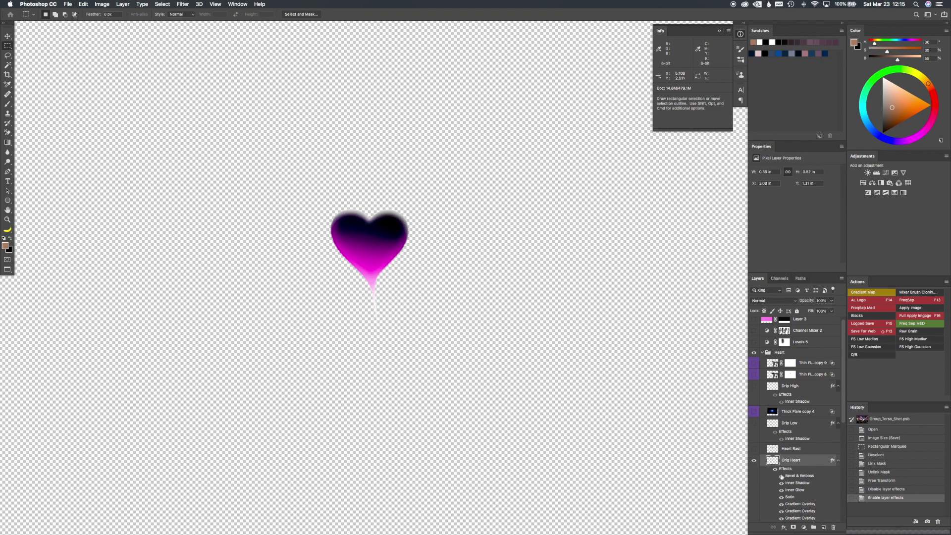
scroll(777, 474, down, 5)
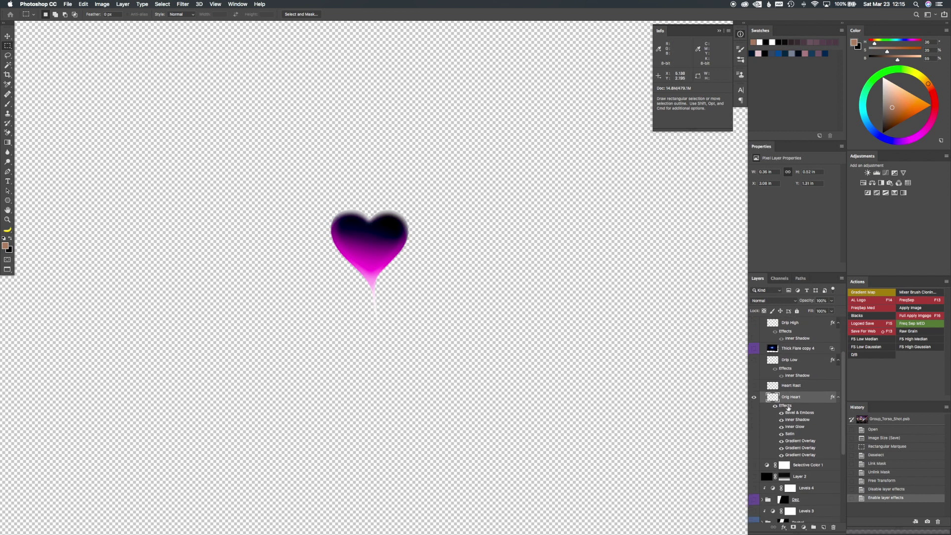
Turn off the heart's effects, then restore its three Gradient Overlays, Satin and Inner Glow.
drag(781, 413, 782, 455)
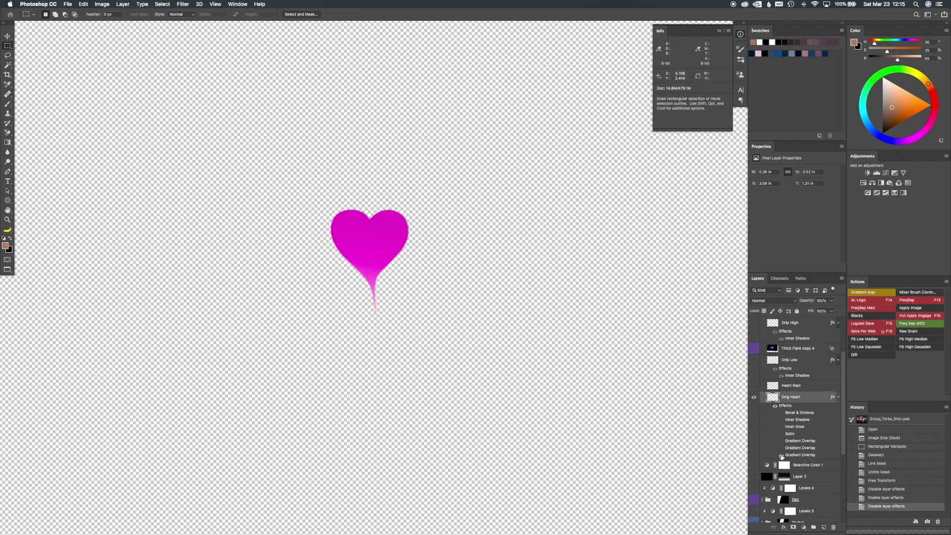
click(782, 456)
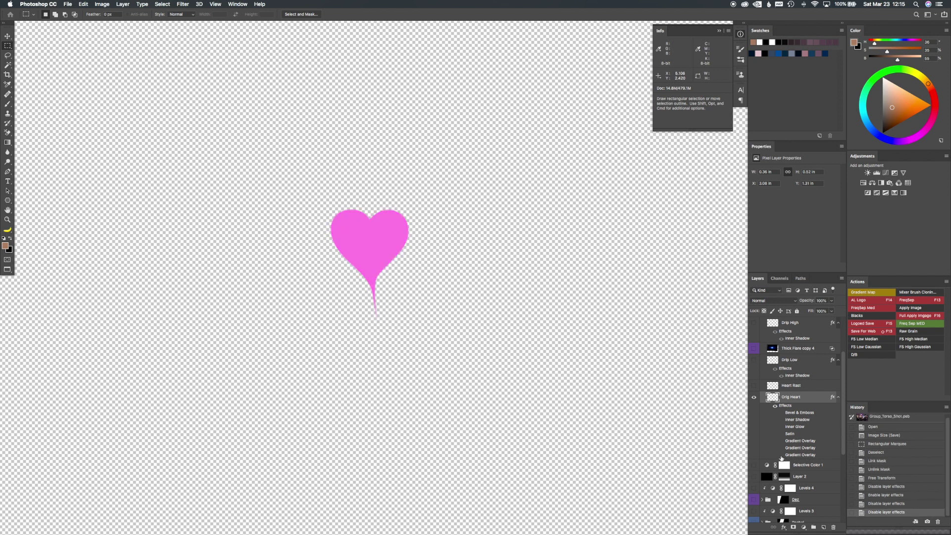
click(782, 455)
click(781, 448)
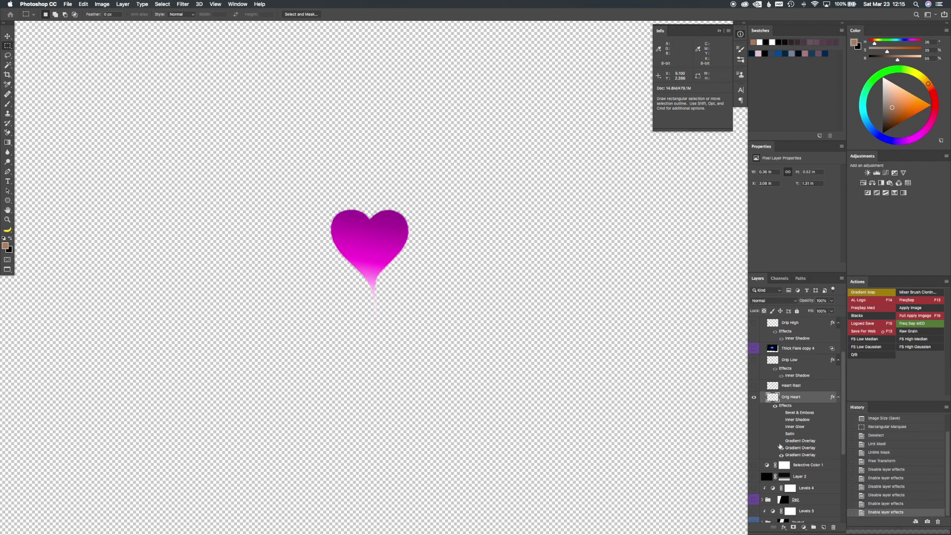
click(782, 442)
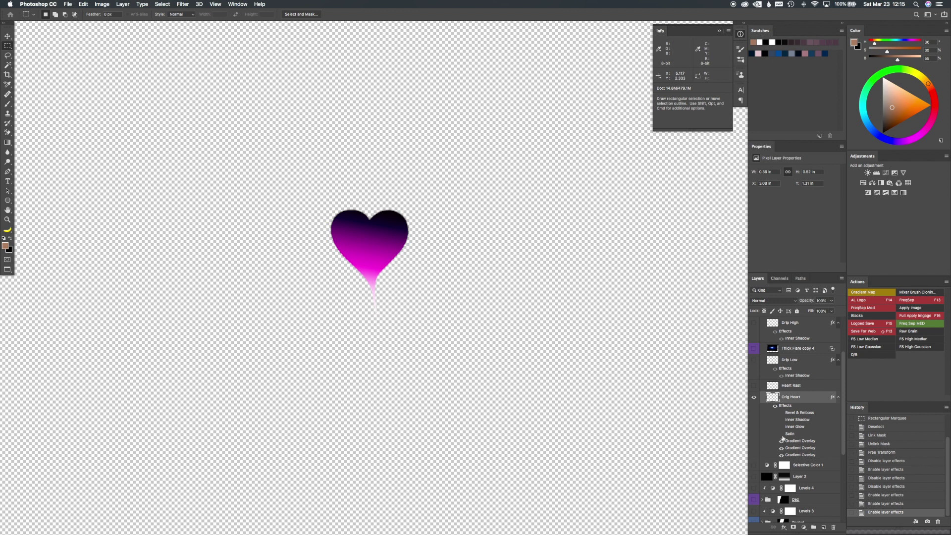
click(781, 435)
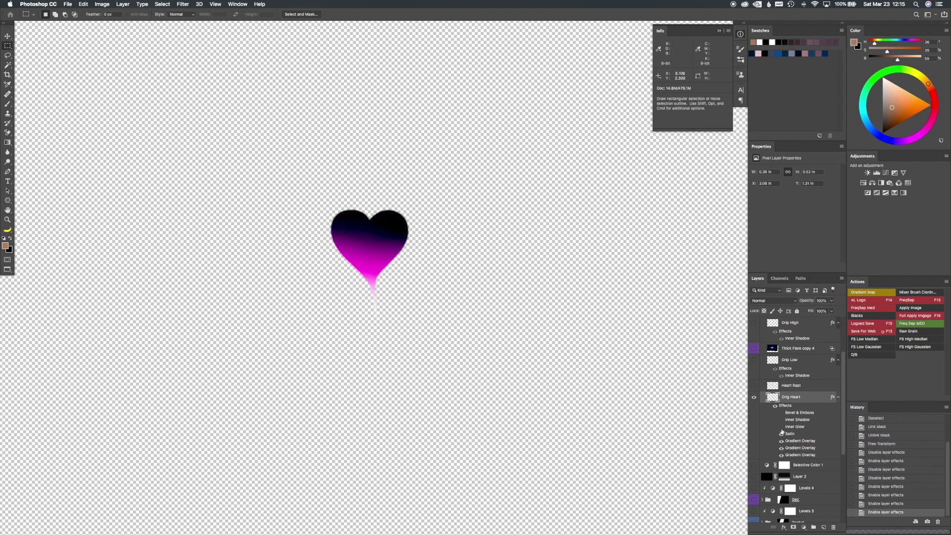
click(782, 435)
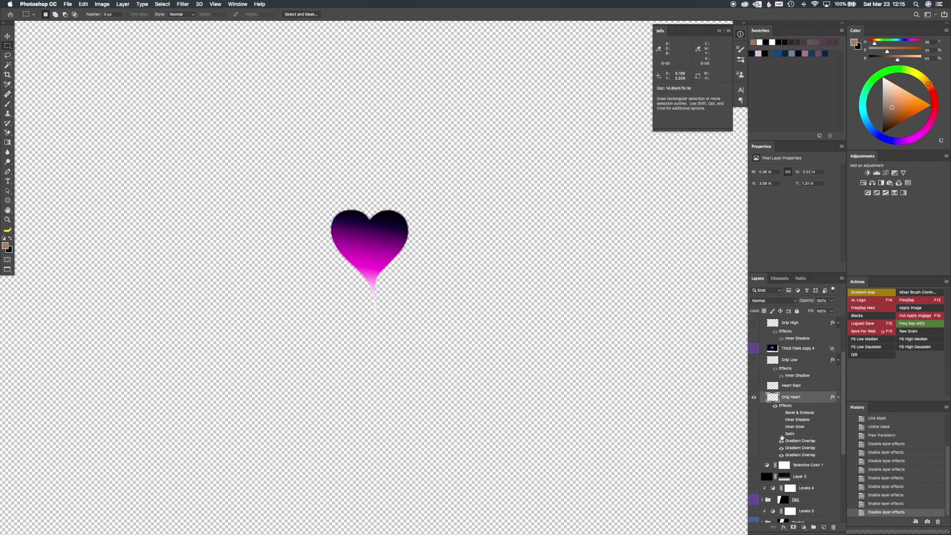
click(782, 435)
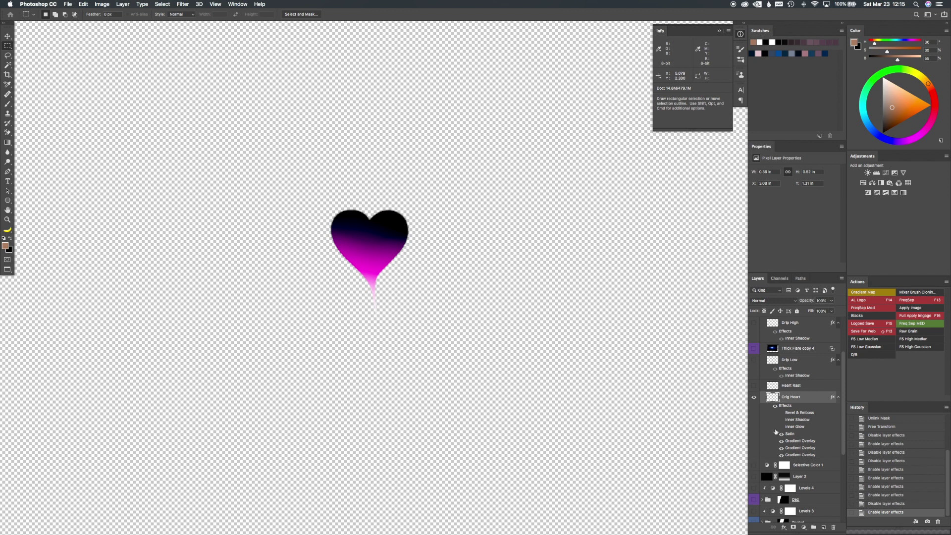
click(782, 427)
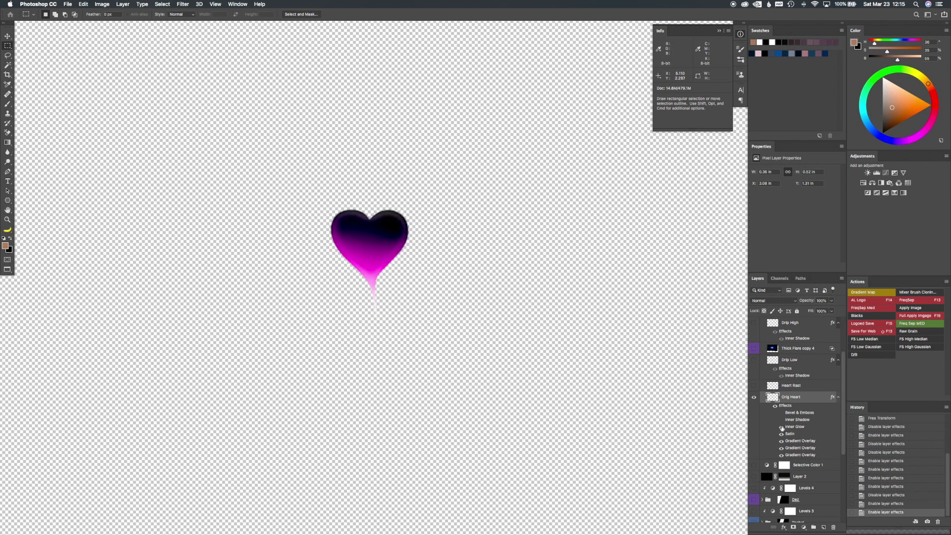
Compare the heart with Inner Shadow off and on, then open its Inner Shadow settings.
click(782, 419)
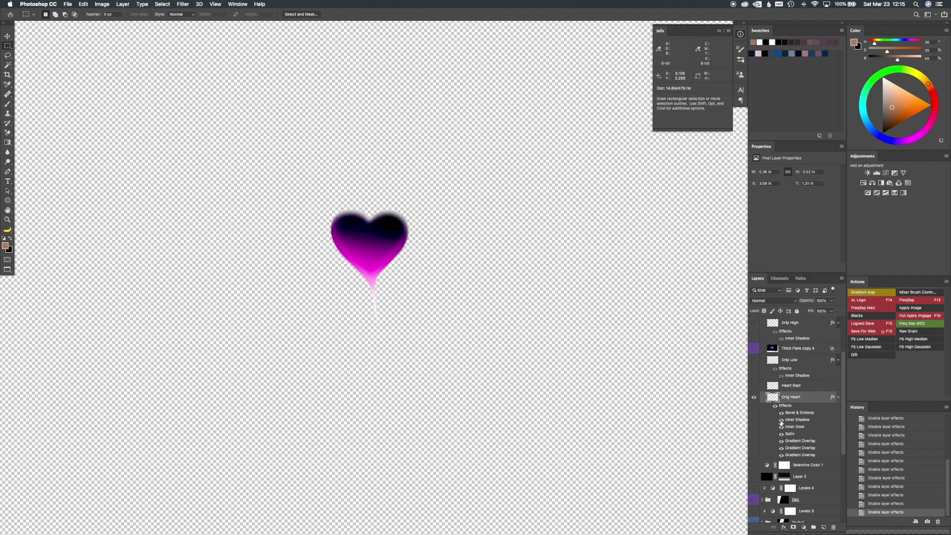
click(781, 419)
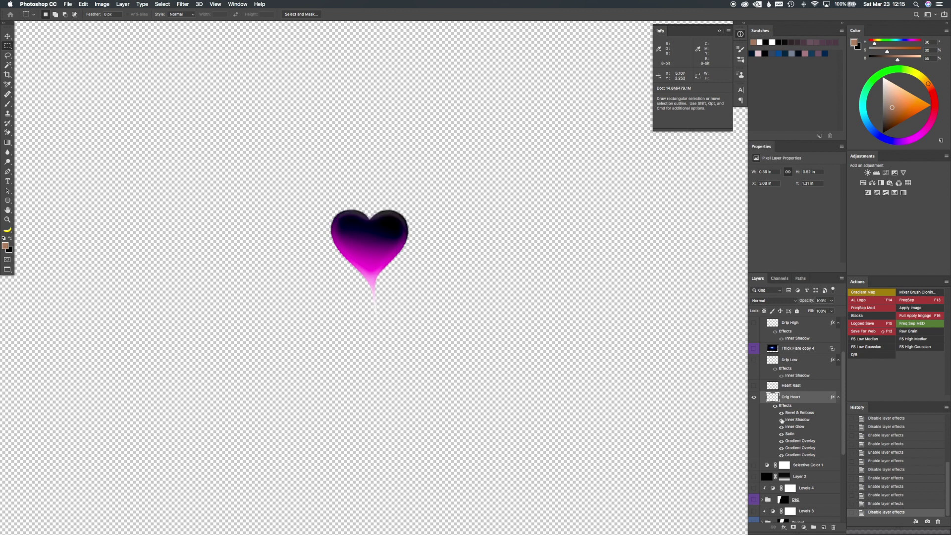
click(782, 420)
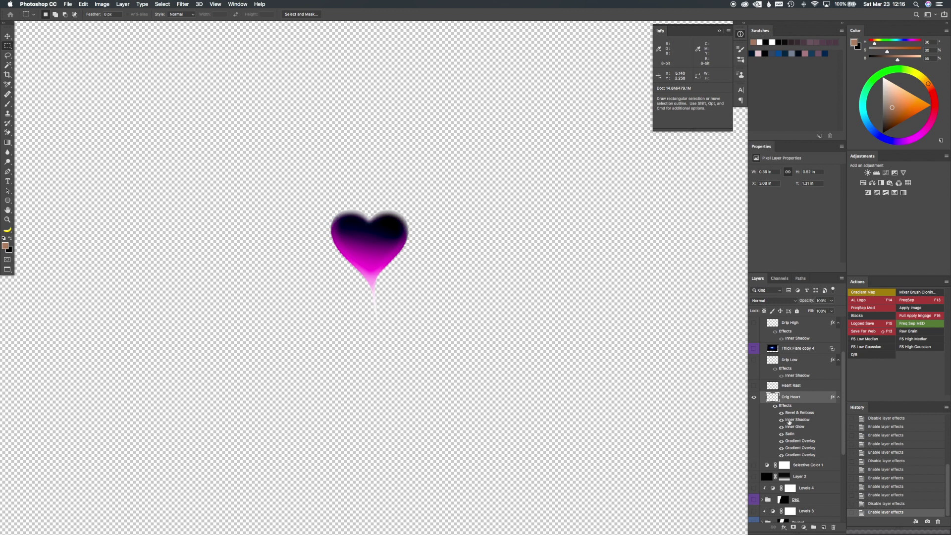
double_click(789, 420)
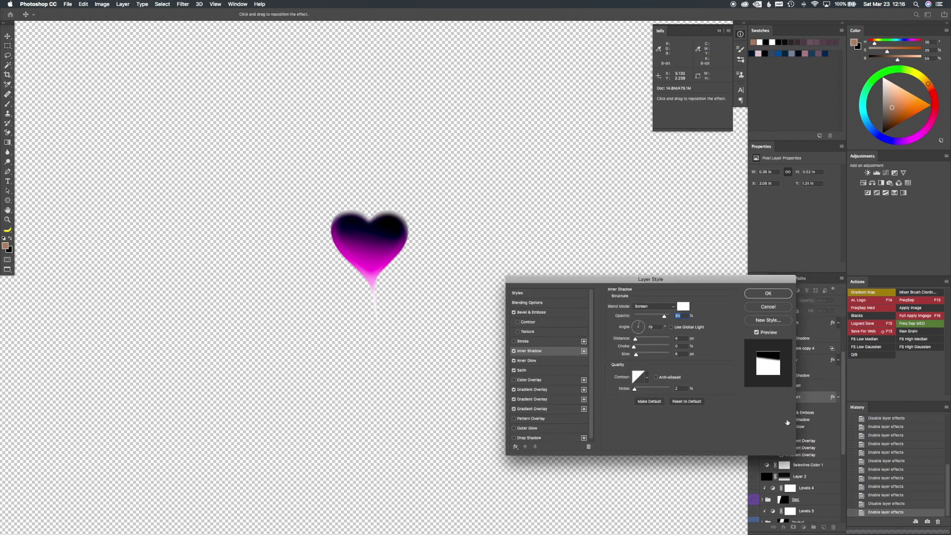
Try Screen blend and Distance 7 for Inner Shadow, cancel, then re-solo Orig Heart.
click(646, 307)
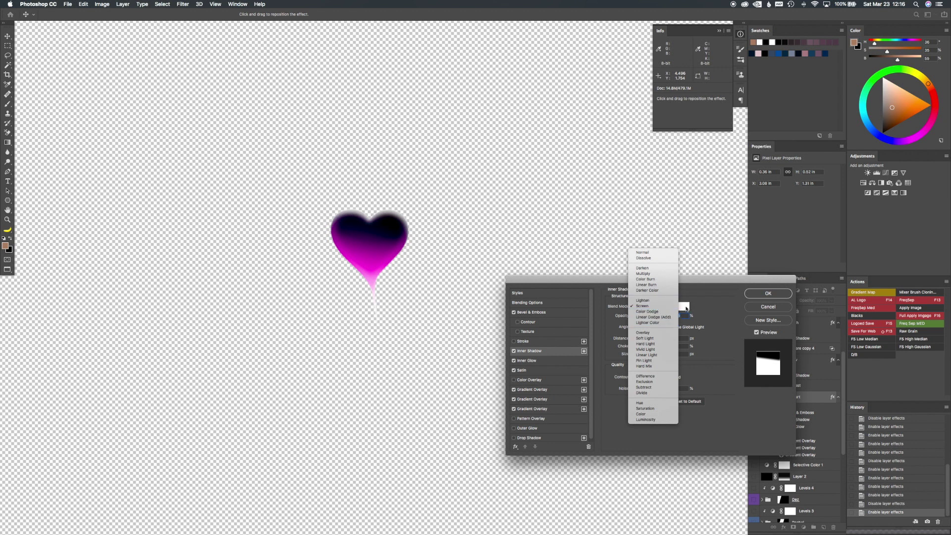
click(706, 309)
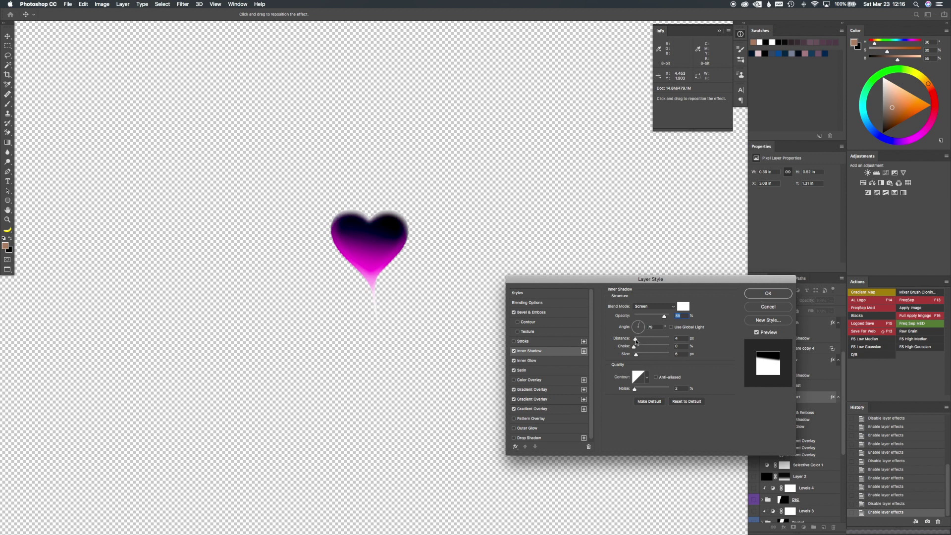
mouse_move(635, 341)
mouse_down()
mouse_move(643, 355)
mouse_move(636, 355)
mouse_up()
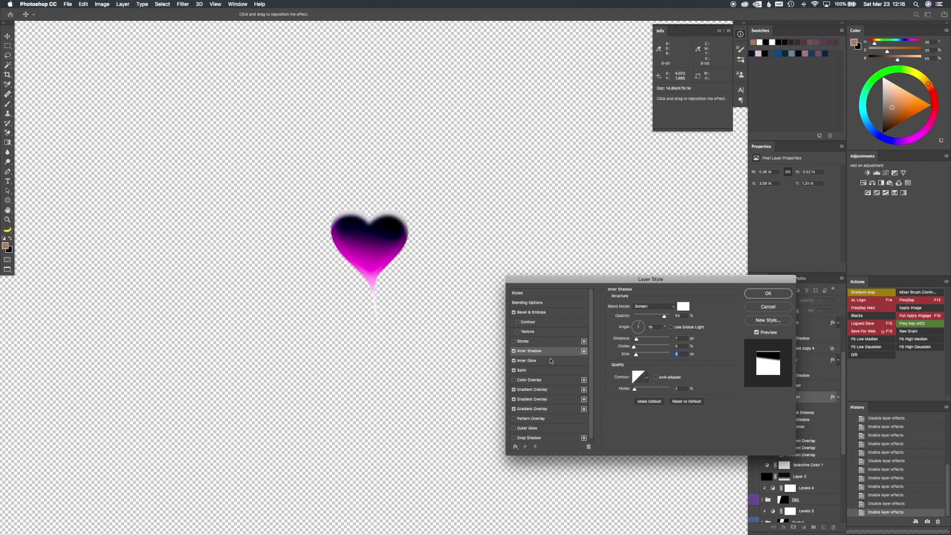
click(768, 307)
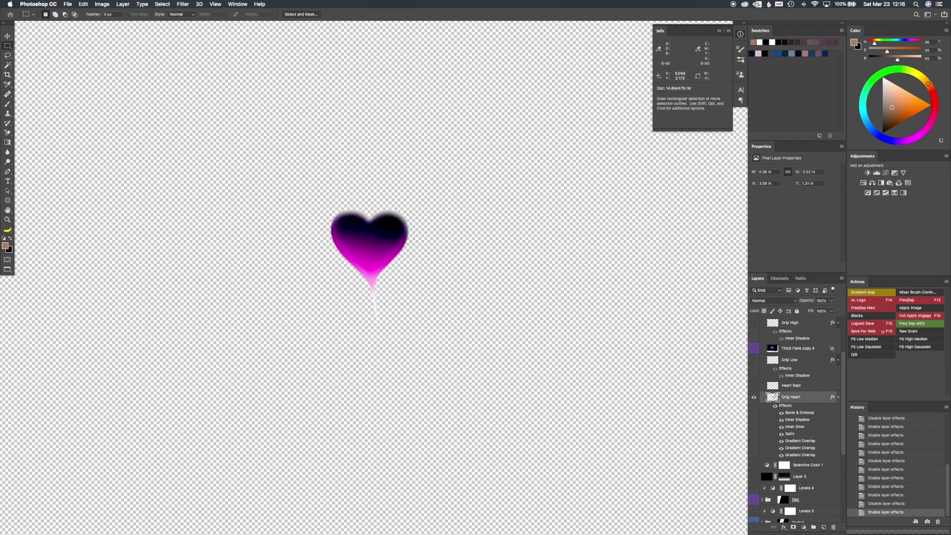
alt+click(754, 396)
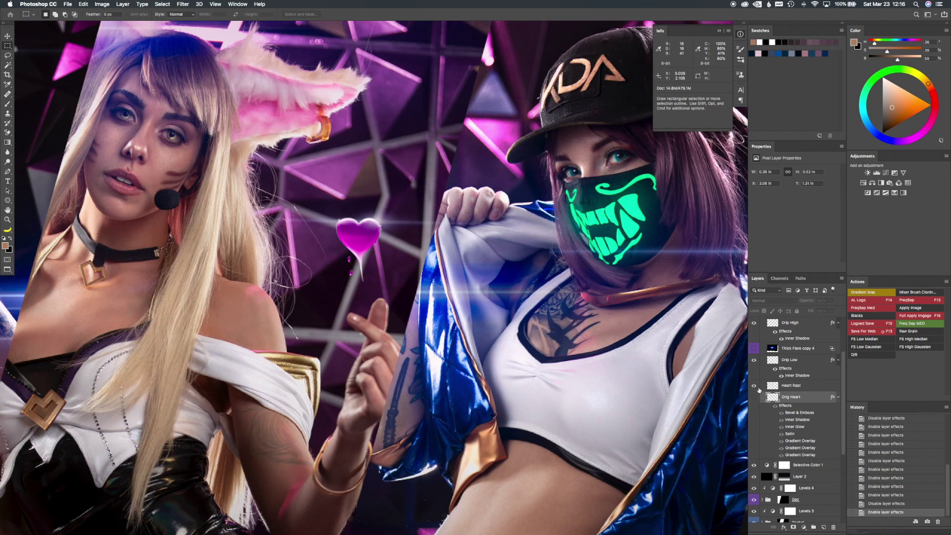
alt+click(754, 396)
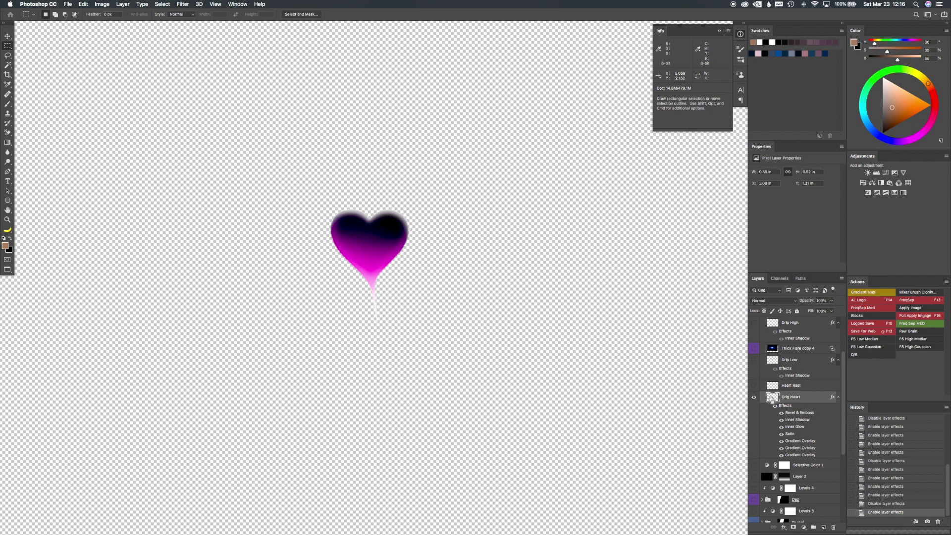
Nudge the heart upward with Free Transform and commit it.
key(super+t)
mouse_move(397, 278)
mouse_down()
mouse_move(396, 257)
mouse_move(390, 331)
mouse_move(391, 254)
mouse_move(391, 305)
mouse_move(391, 258)
mouse_move(397, 281)
mouse_up()
click(754, 387)
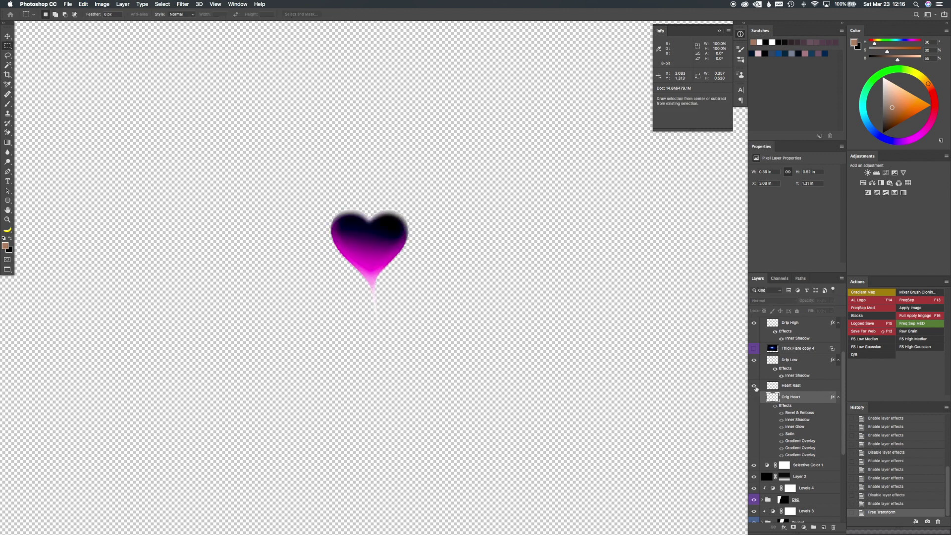
Solo the Heart Rast layer, undoing an accidental marquee and switching to the Move tool.
alt+click(754, 386)
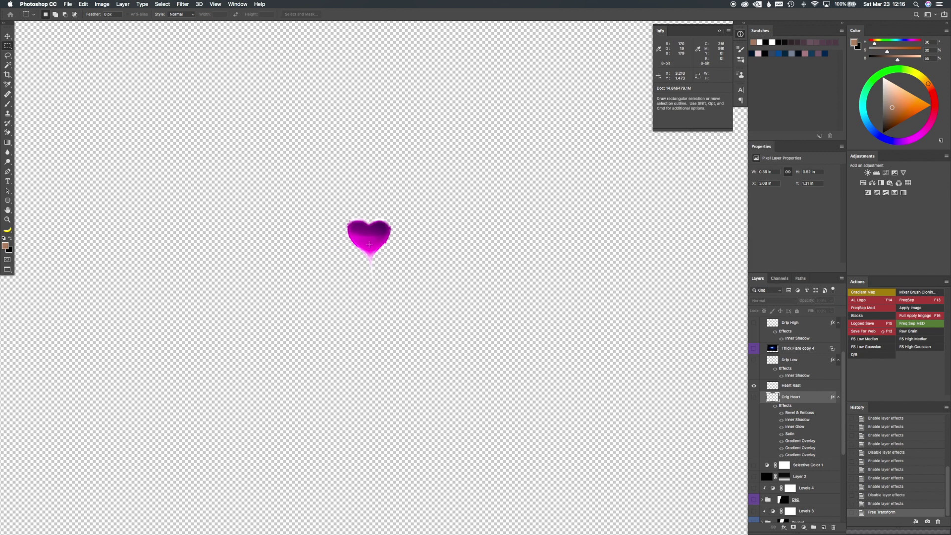
drag(347, 227, 312, 263)
key(super+z)
key(v)
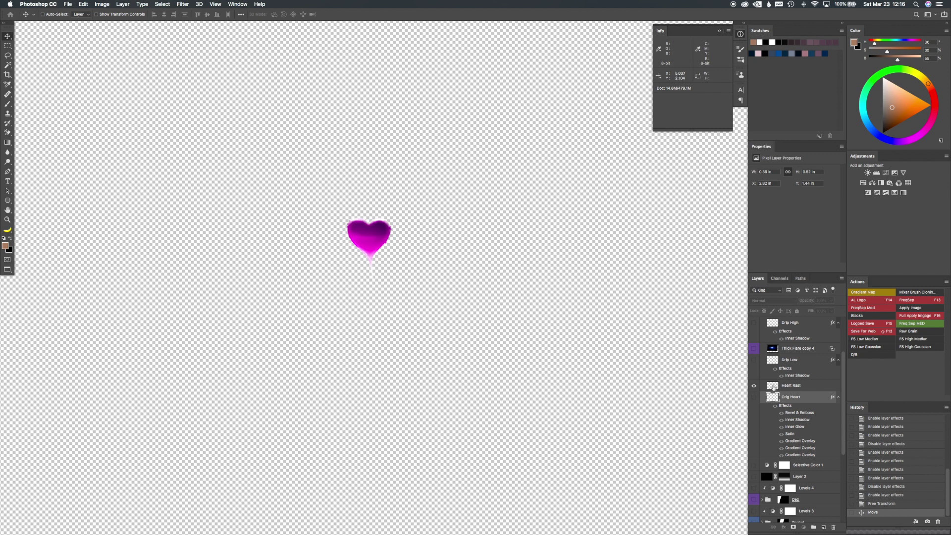
Try moving the rasterized heart lower, undo it, and show the full composite again.
click(773, 389)
mouse_move(386, 242)
mouse_down()
mouse_move(398, 232)
mouse_move(378, 252)
mouse_move(352, 212)
mouse_move(378, 238)
mouse_move(378, 258)
mouse_up()
key(super+z)
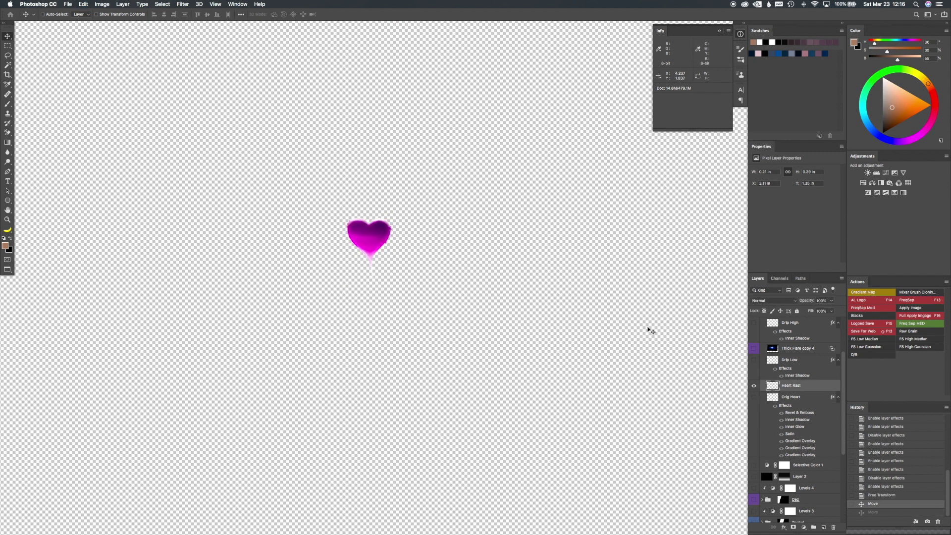
alt+click(753, 385)
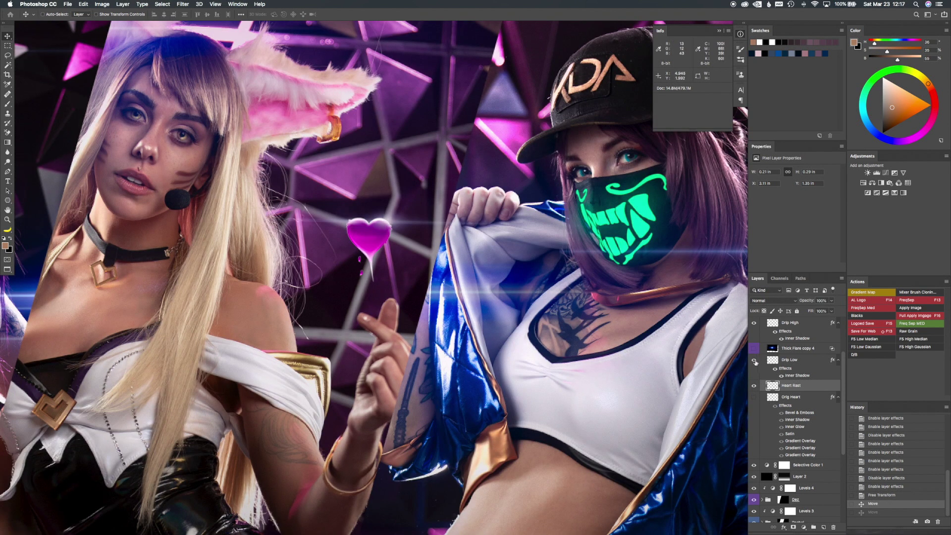
Solo Drip High and restore, then toggle both Thin Flare copies off and on.
scroll(786, 360, up, 3)
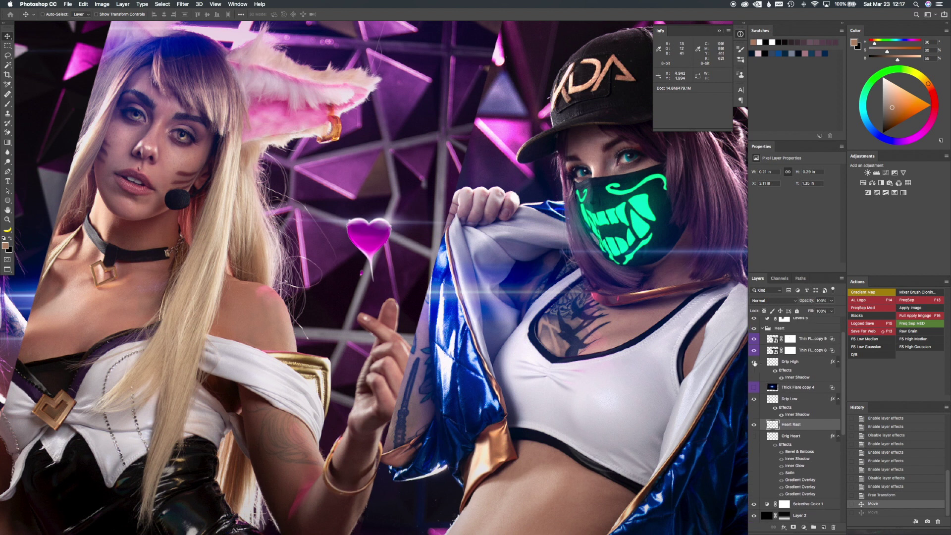
alt+click(754, 363)
alt+click(754, 363)
click(753, 350)
click(755, 351)
click(754, 338)
click(755, 338)
Compare the heart hidden and shown, collapse the Heart group, and fit the image on screen.
scroll(845, 347, up, 3)
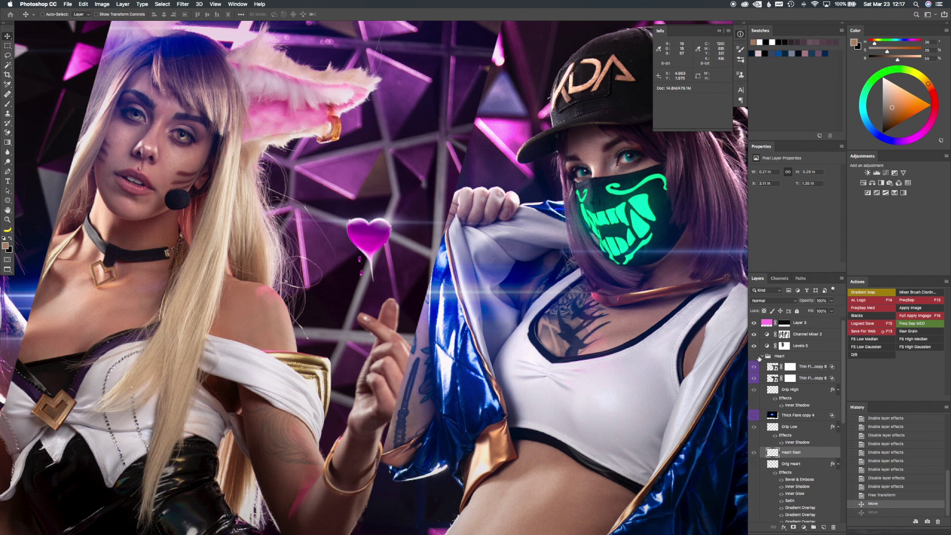
click(753, 356)
click(754, 356)
click(763, 356)
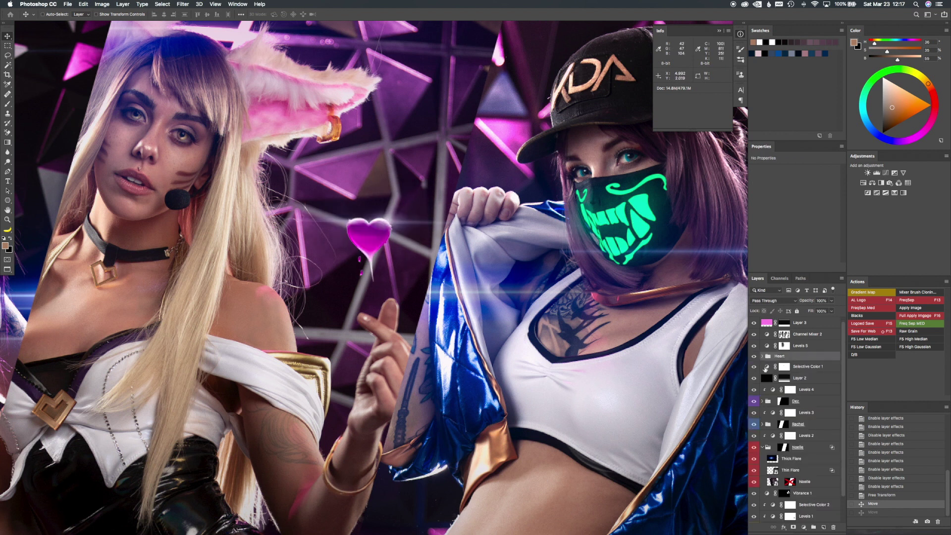
key(super+0)
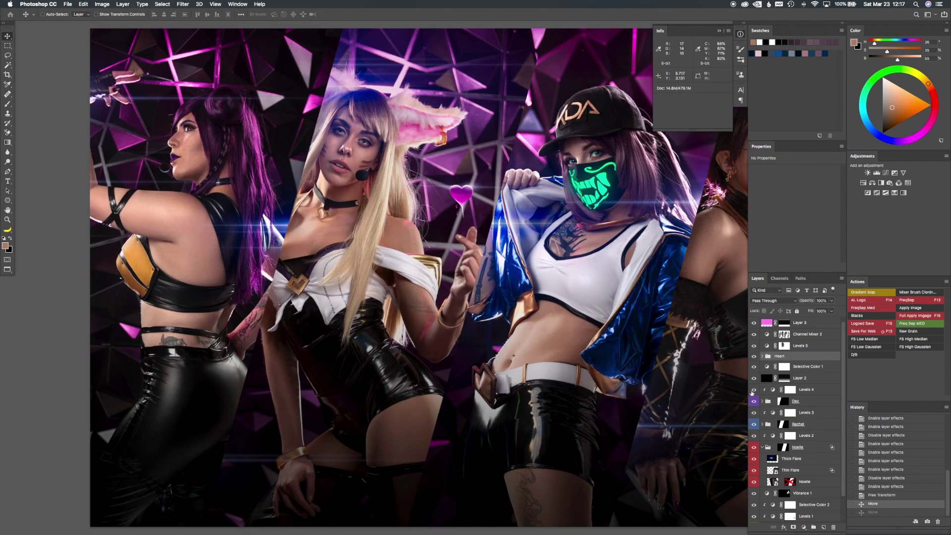
key(super+minus)
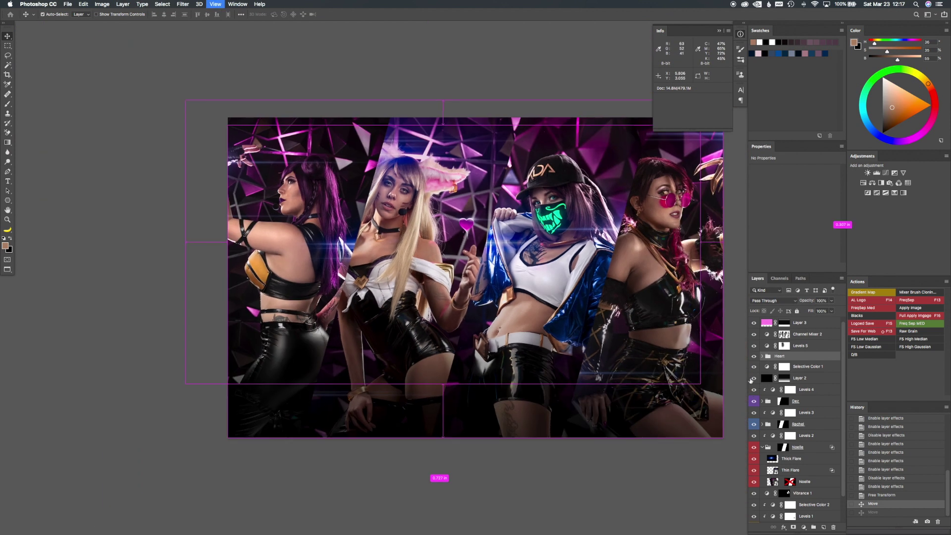
drag(615, 357, 577, 357)
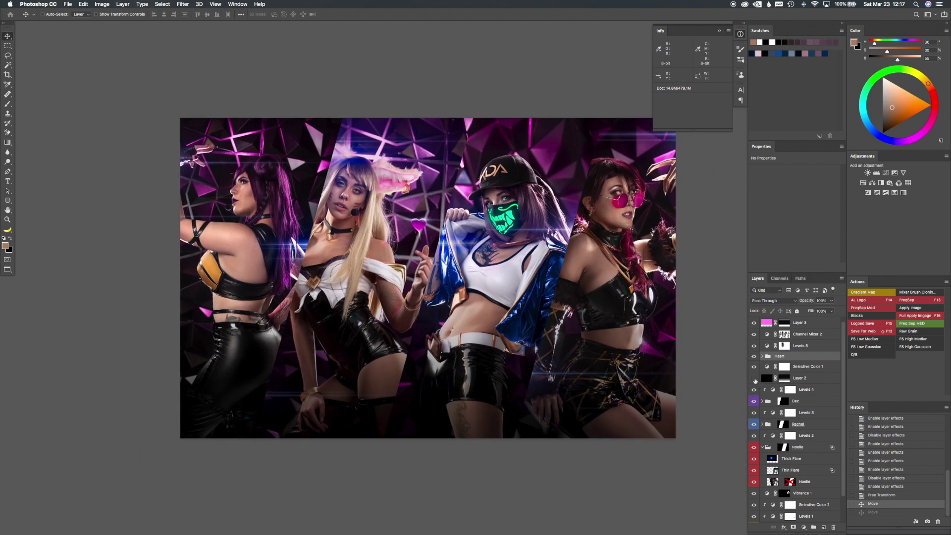
click(754, 379)
click(755, 379)
click(754, 379)
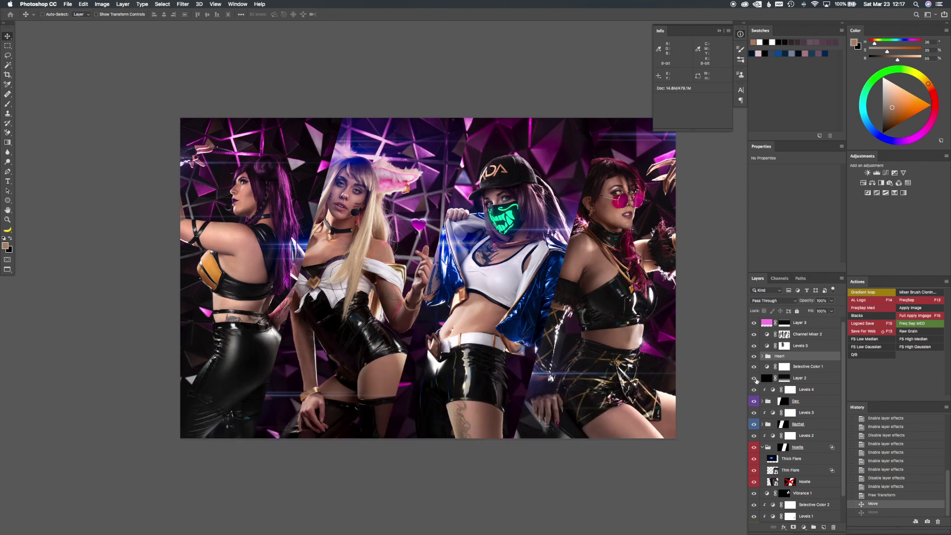
click(755, 379)
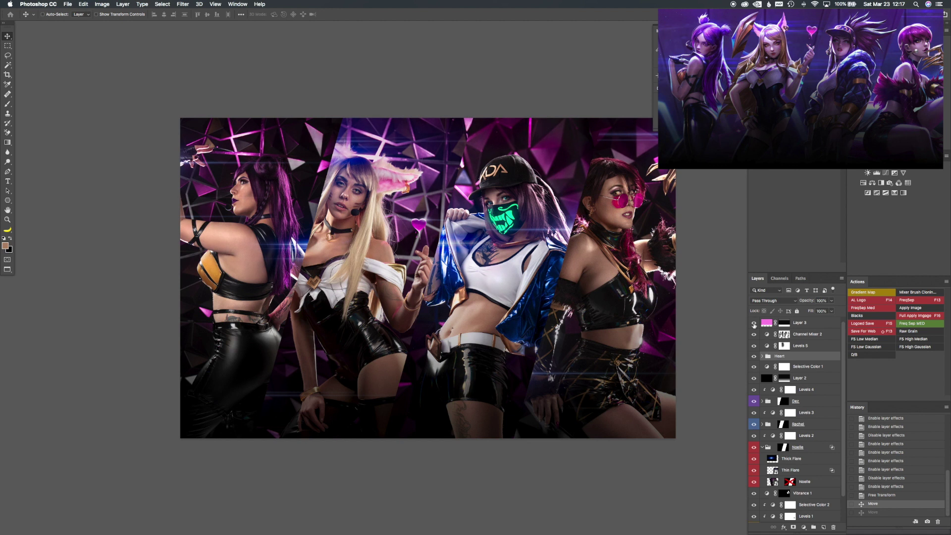
click(814, 325)
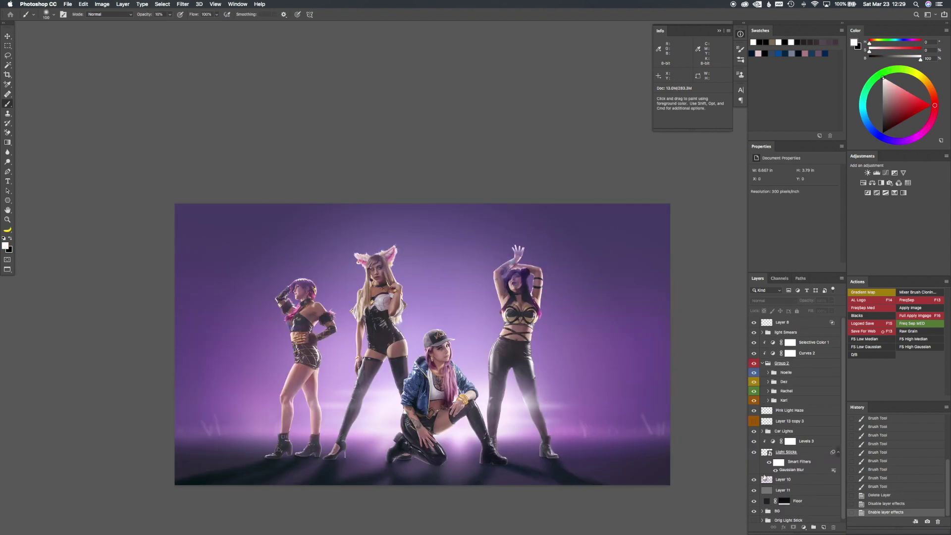
Hide all four women's layers, comparing one on the empty stage, and collapse their group.
drag(754, 363, 754, 400)
click(754, 400)
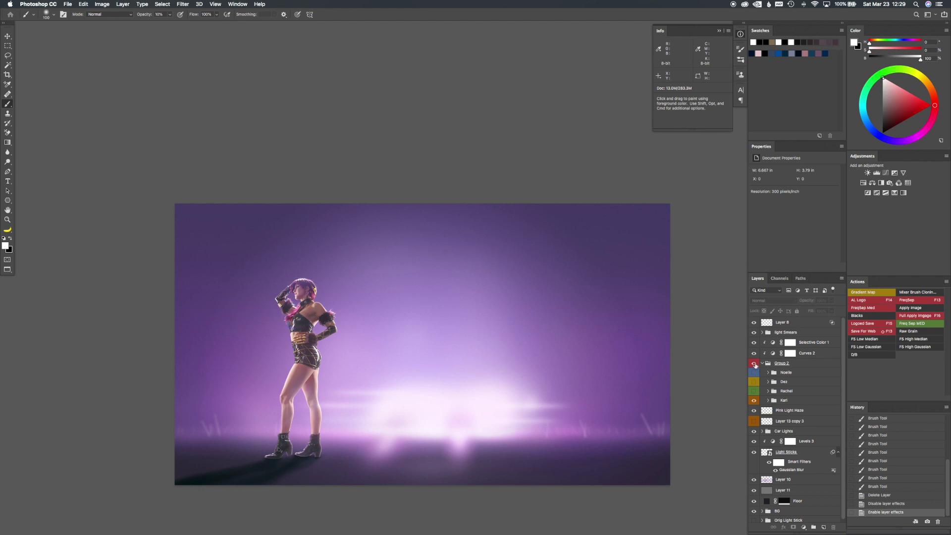
click(754, 400)
click(754, 401)
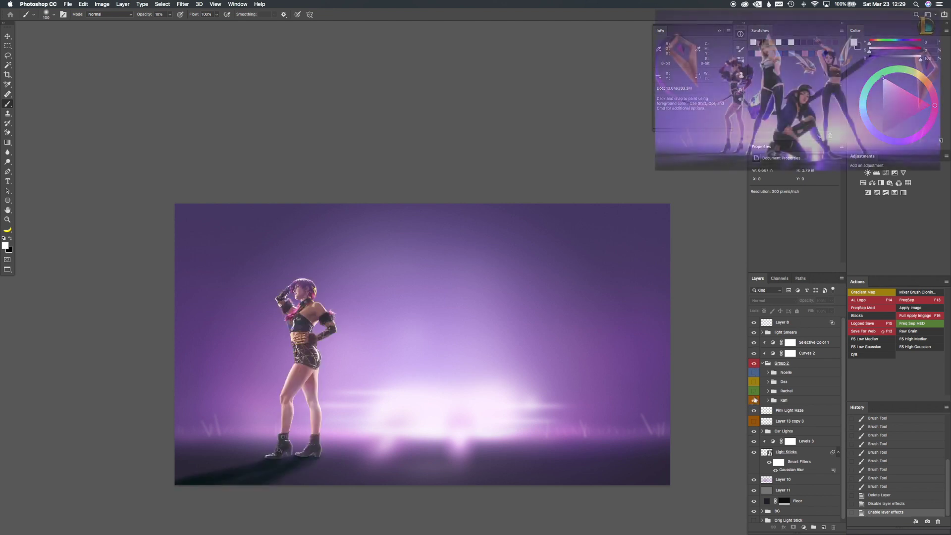
click(754, 401)
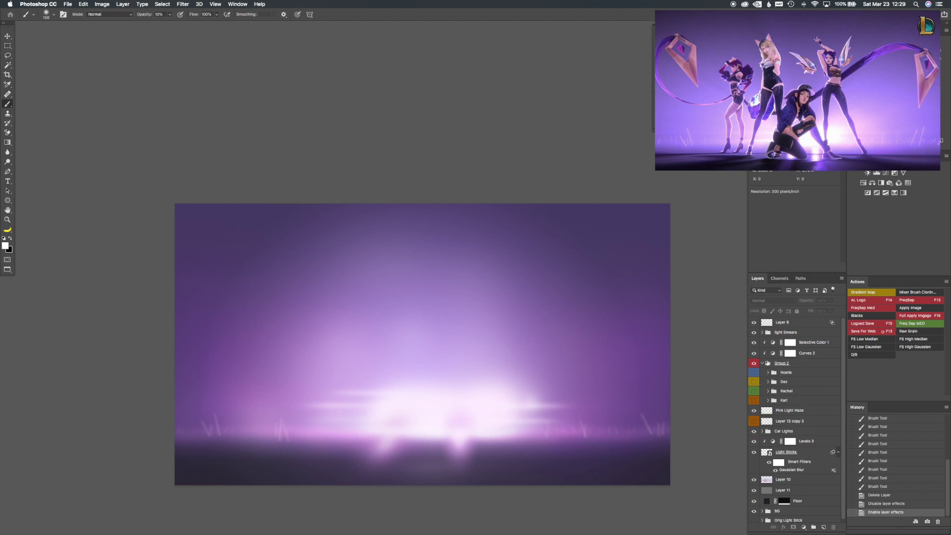
click(763, 363)
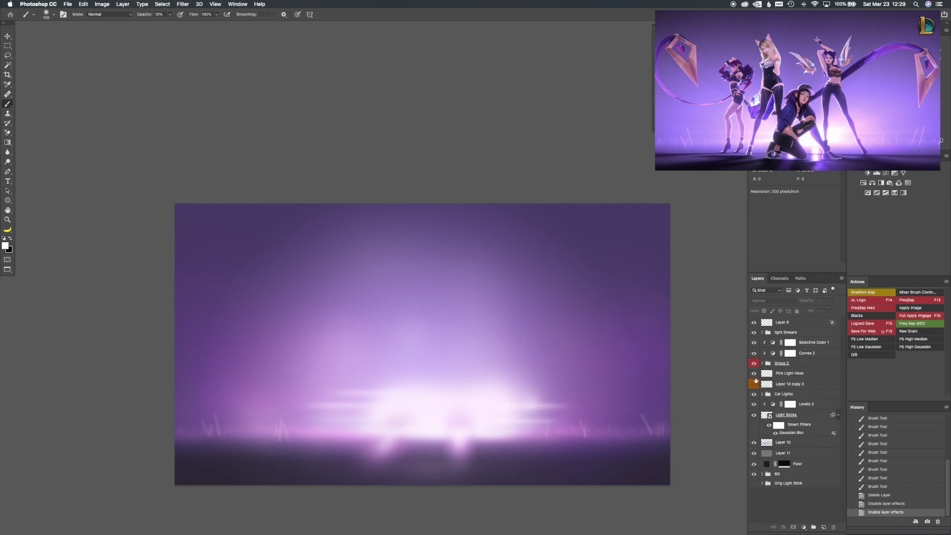
Hide Car Lights, Levels 3 and Light Sticks, then expand the BG group.
click(754, 395)
click(753, 395)
drag(754, 395, 754, 406)
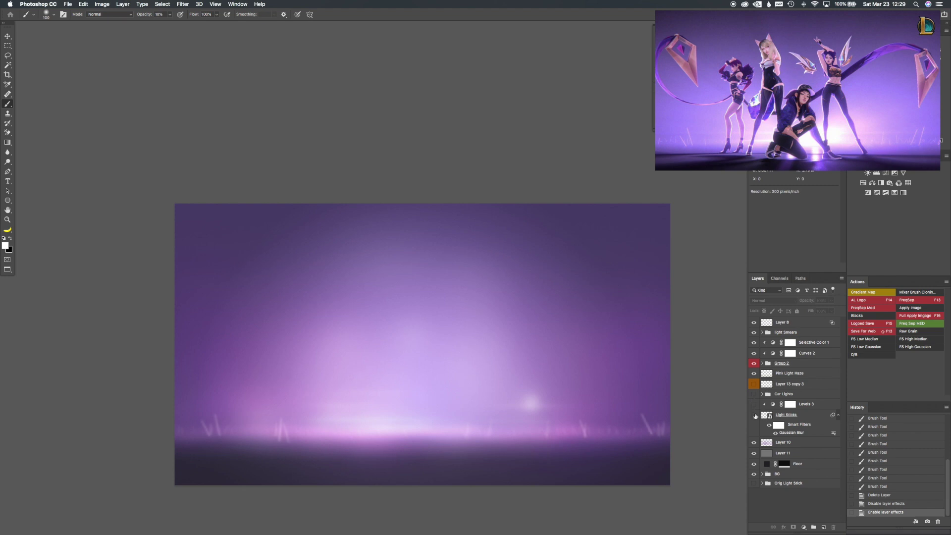
click(755, 415)
click(762, 474)
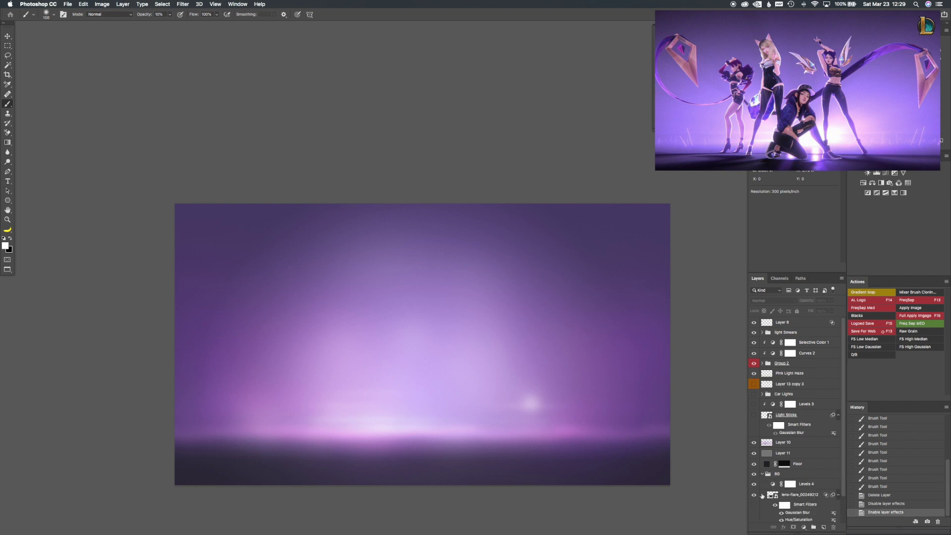
Solo the BG gradient layer and restore all, then toggle the lens-flare glow off and on.
scroll(816, 475, down, 2)
alt+click(754, 507)
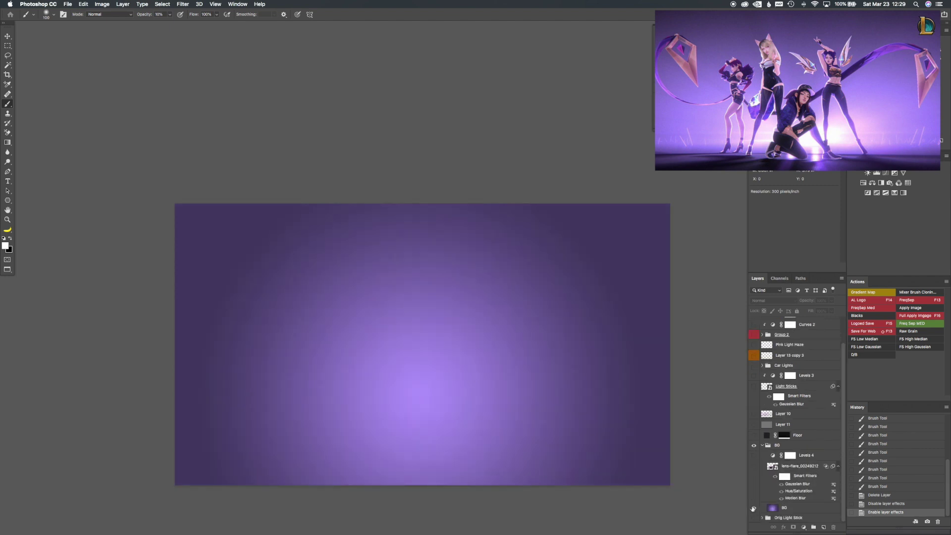
alt+click(754, 507)
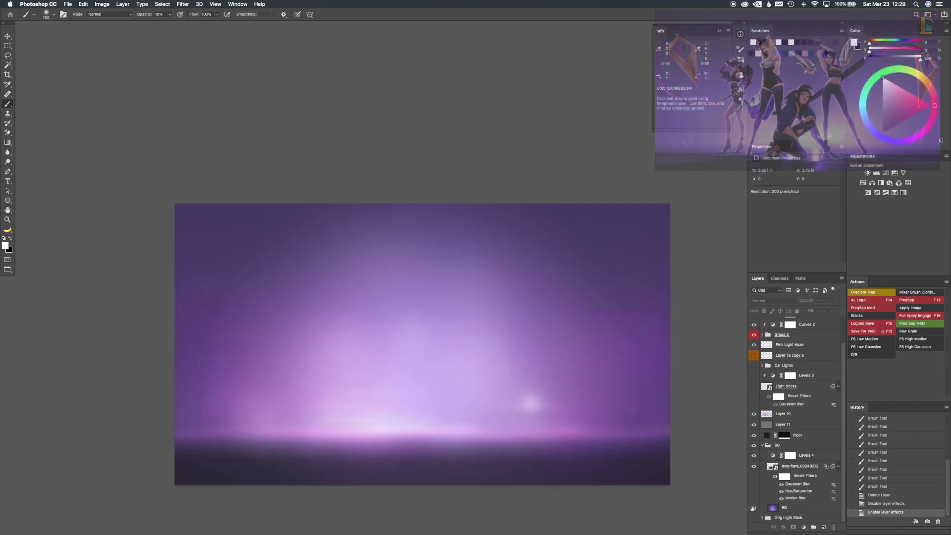
click(753, 466)
click(753, 467)
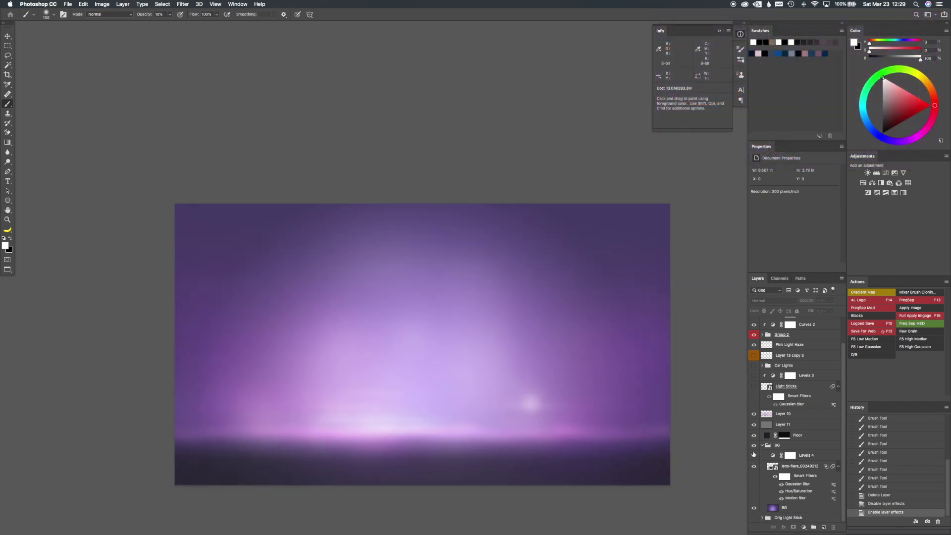
Check the BG group and Floor layer by toggling them, collapse BG, and select the Floor mask.
click(753, 444)
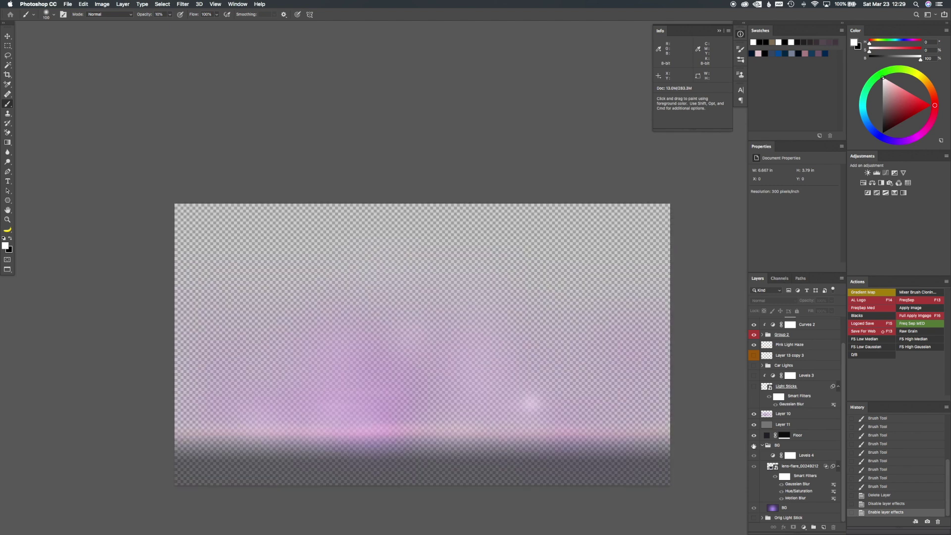
click(753, 445)
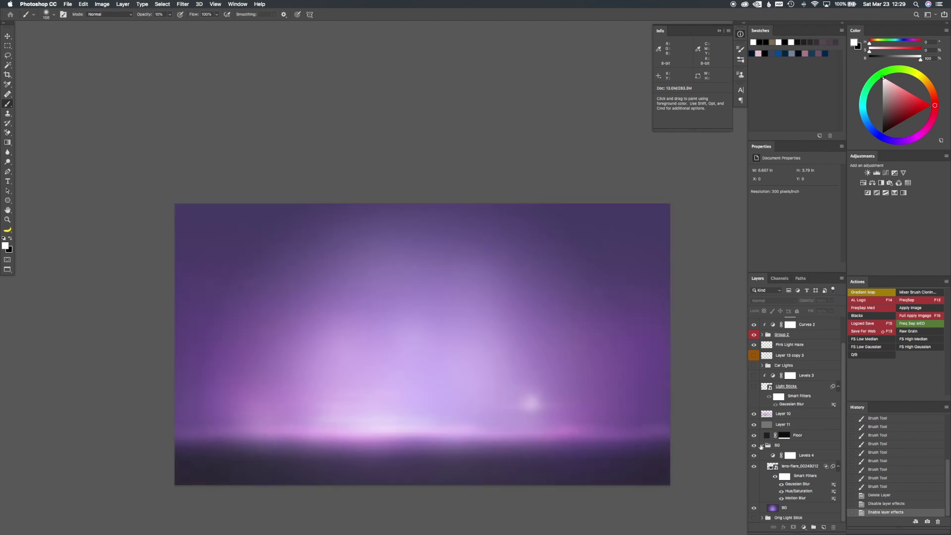
click(763, 446)
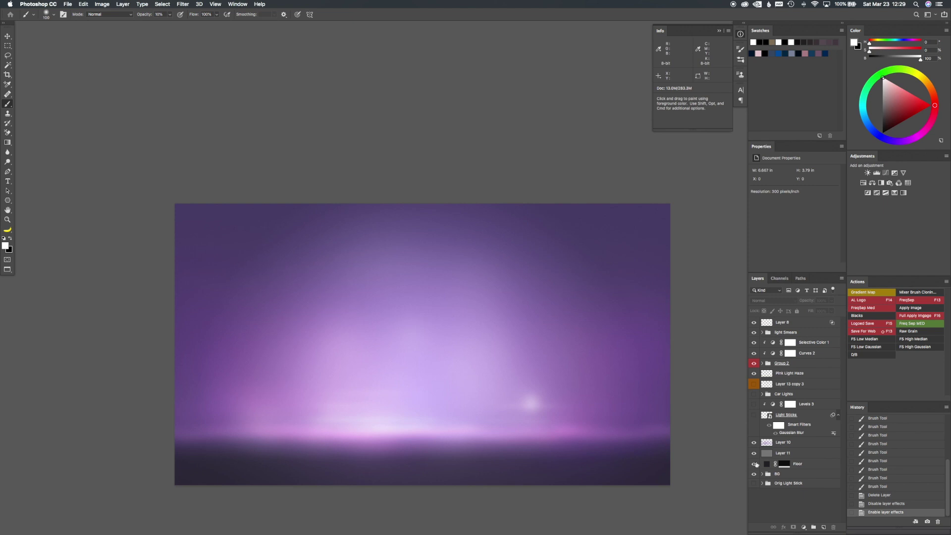
click(754, 464)
click(755, 463)
click(784, 464)
Preview the Floor mask overlay, then compare Layer 11 and Layer 10 hidden and shown.
key(backslash)
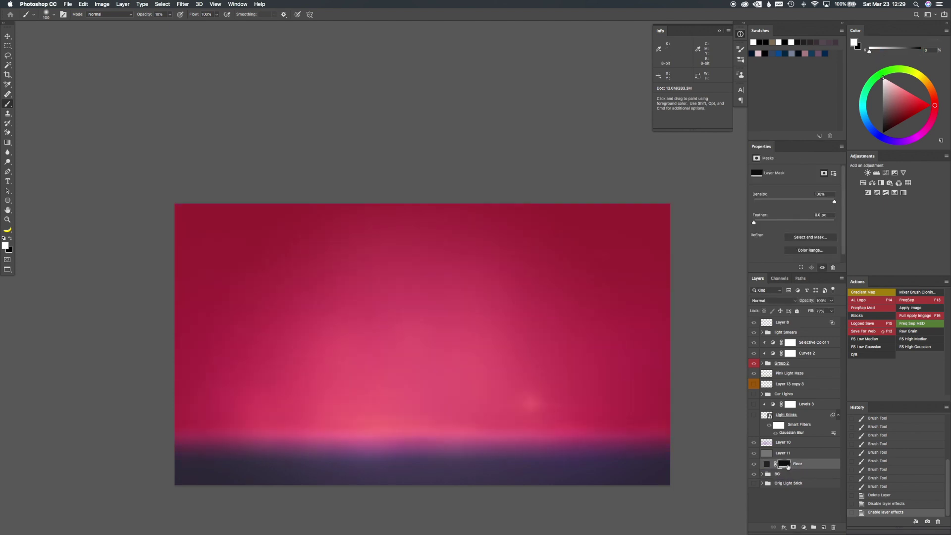
key(backslash)
click(755, 453)
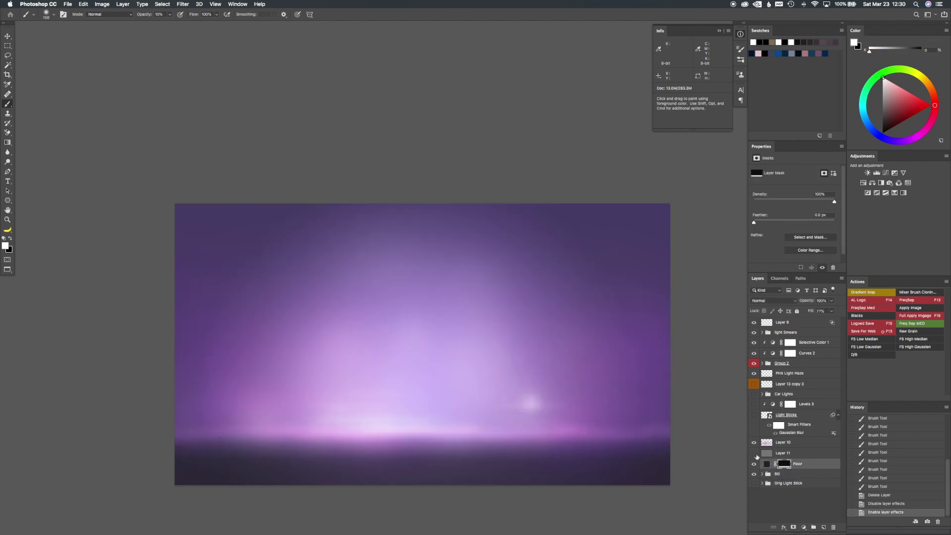
click(755, 453)
click(754, 443)
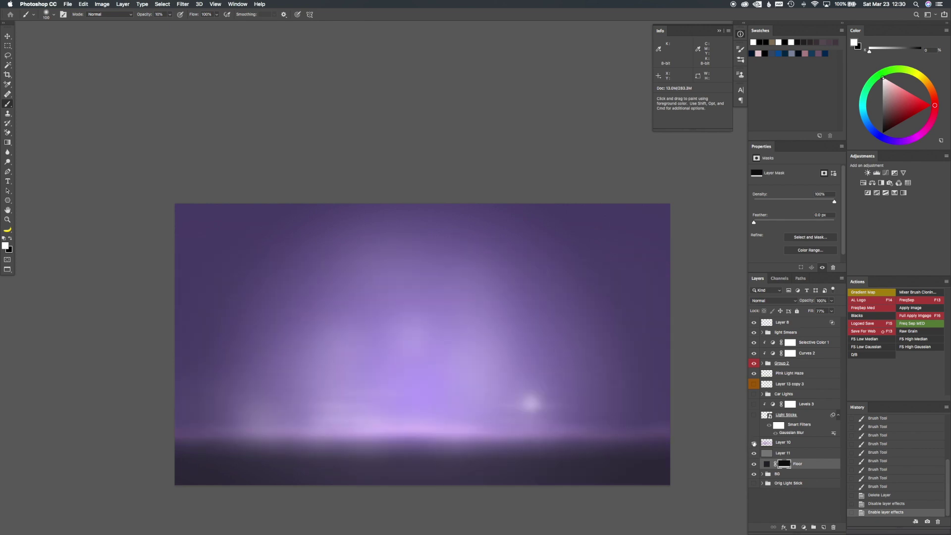
click(754, 443)
Recheck Layer 10's pink glow, turn Light Sticks back on, and expand Orig Light Stick.
click(754, 443)
click(753, 443)
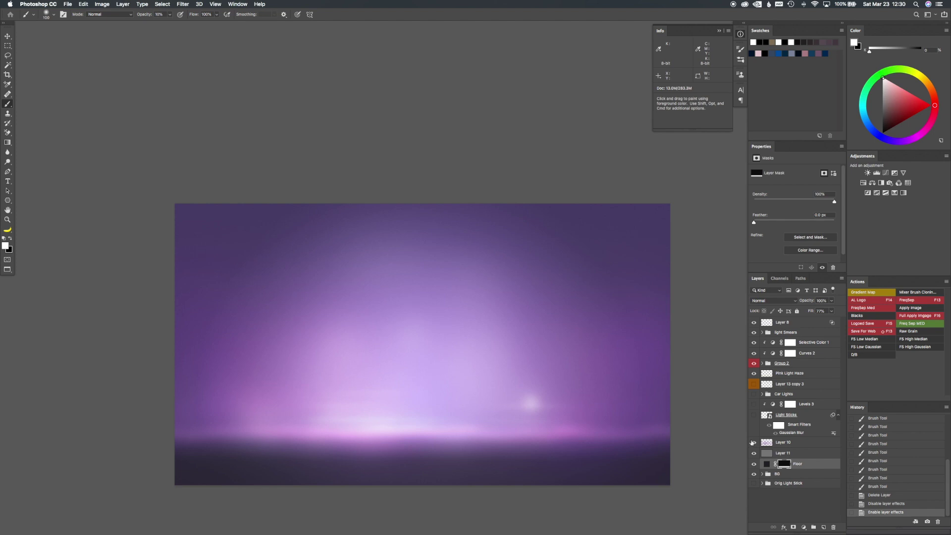
click(754, 415)
click(761, 483)
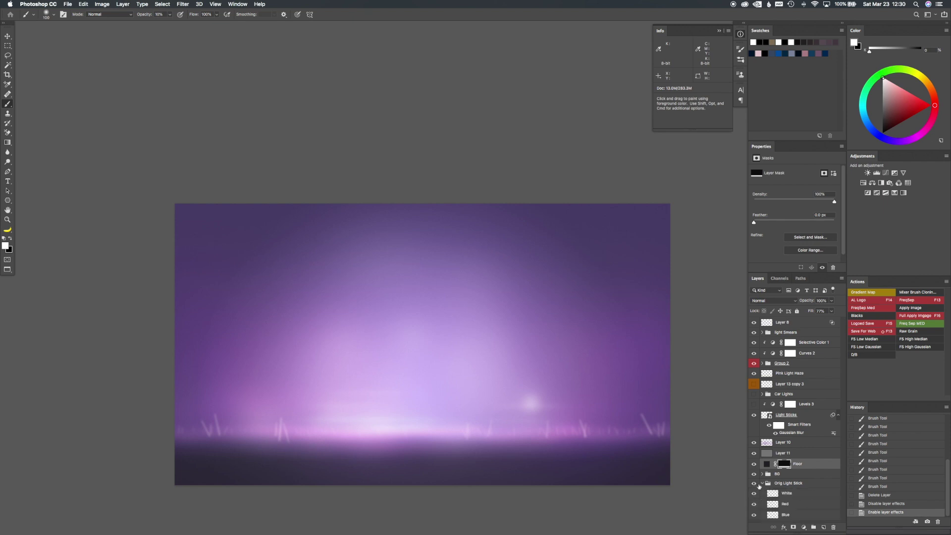
Solo the Orig Light Stick group, zoom in to inspect the stick, then zoom back out.
alt+click(754, 484)
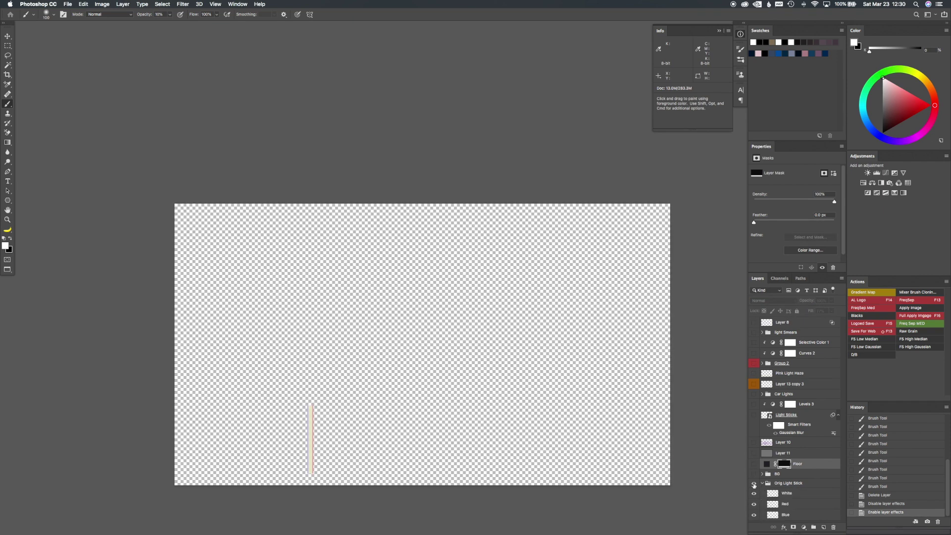
key(super+equal)
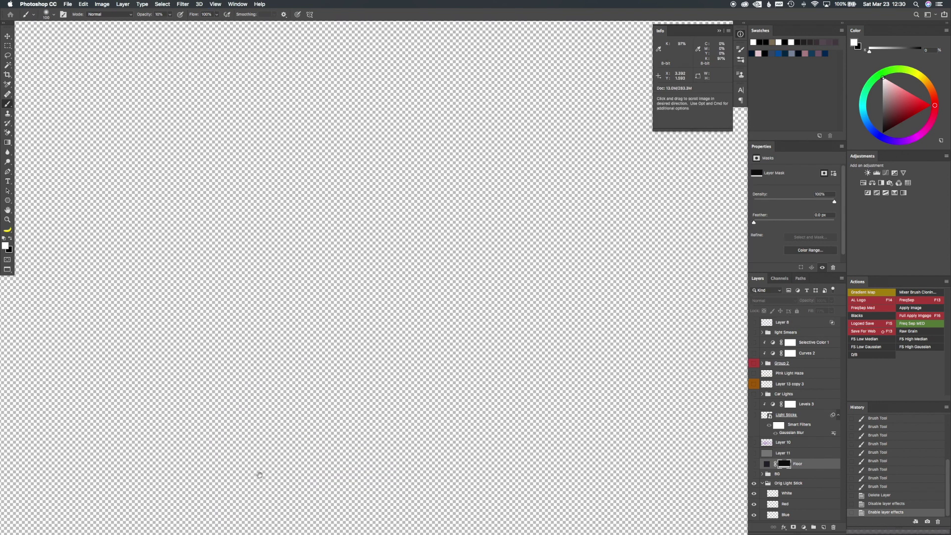
drag(259, 471, 512, 188)
drag(526, 287, 472, 214)
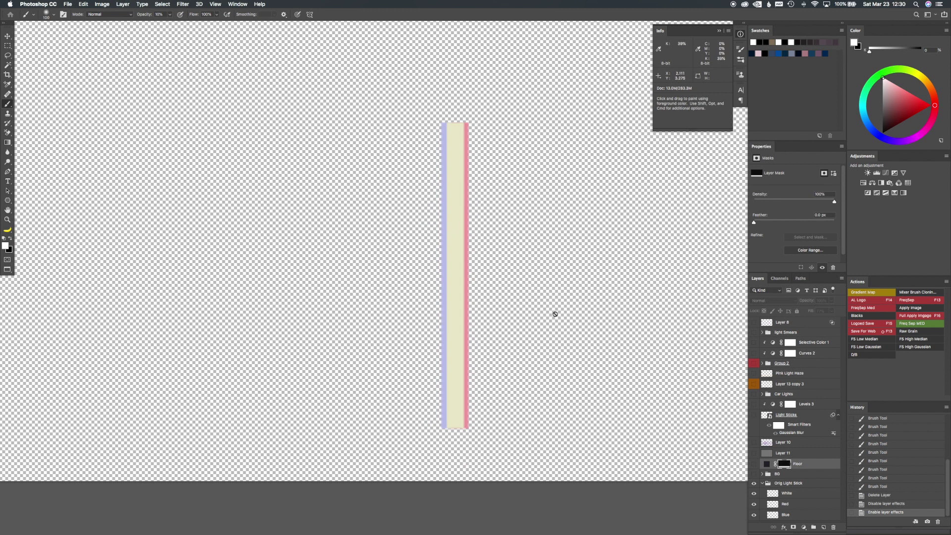
scroll(438, 173, down, 1)
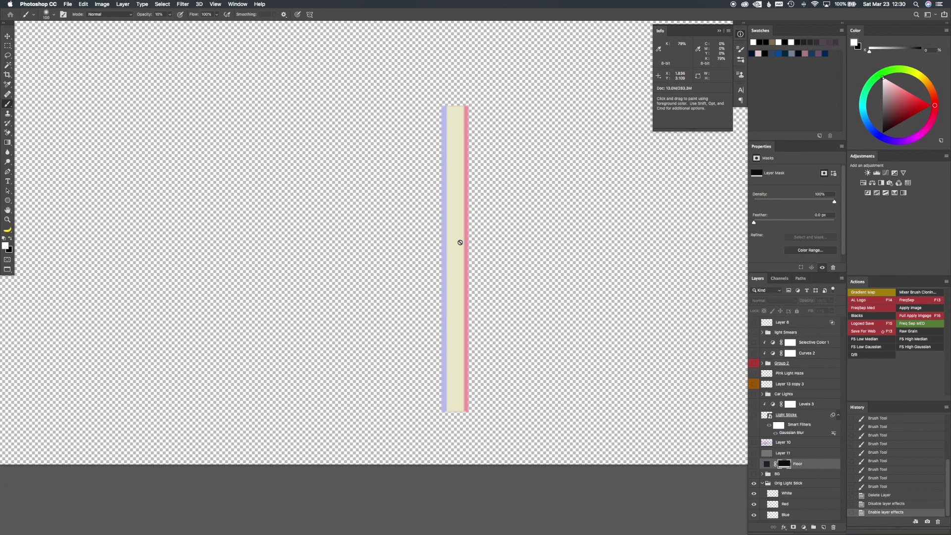
key(super+minus)
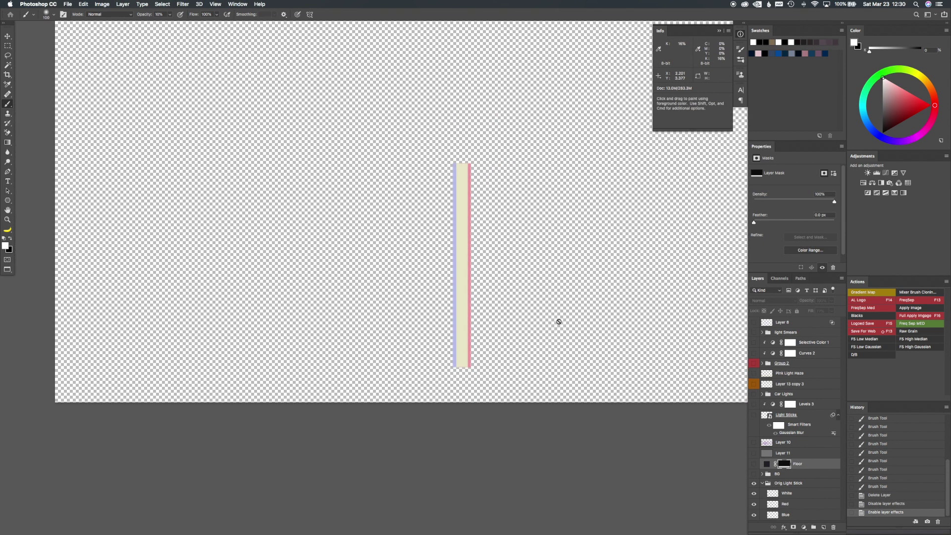
key(super+minus)
key(super+minus)
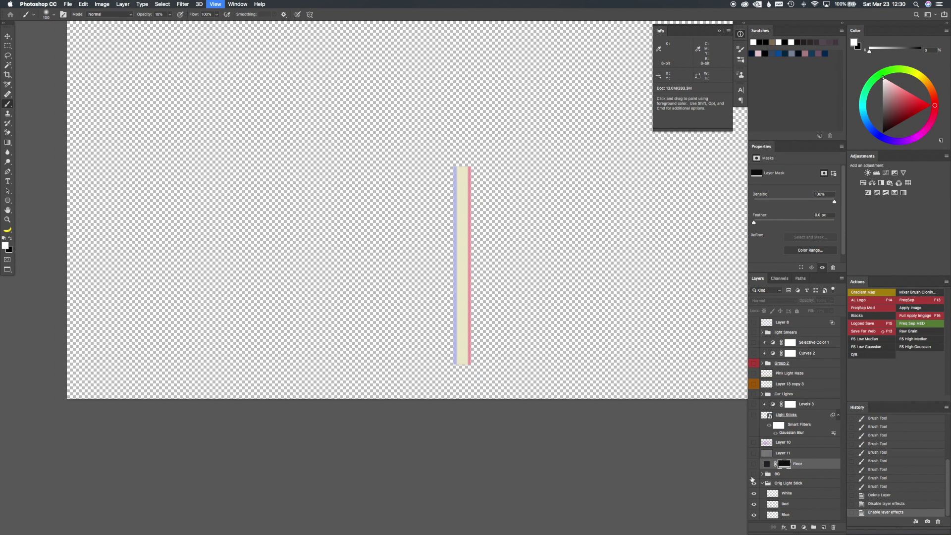
Restore visibility of all layers and zoom in on the stage with the Move tool.
alt+click(754, 483)
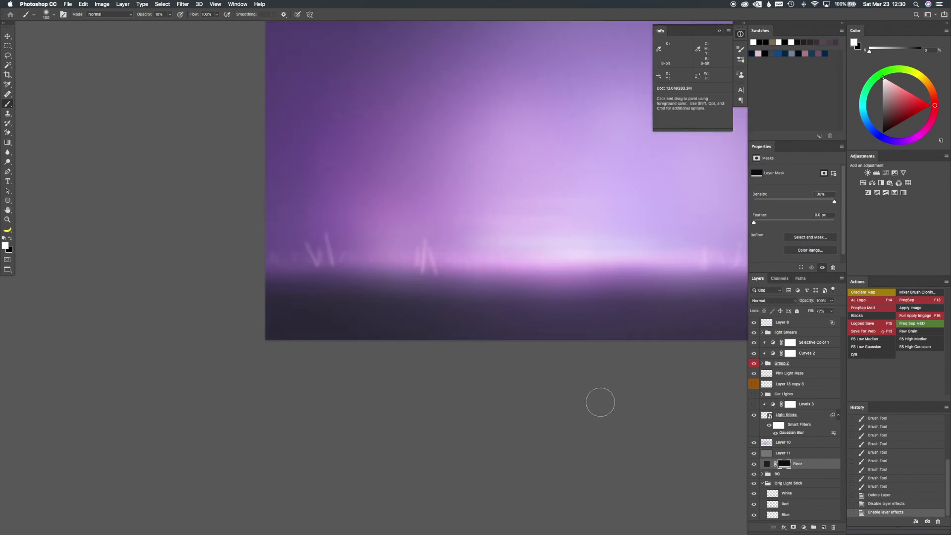
key(super+plus)
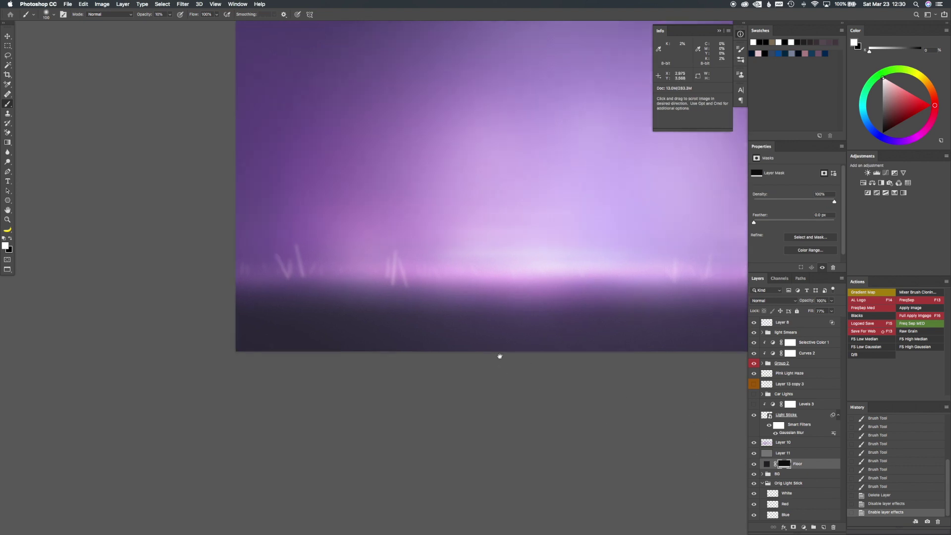
key(v)
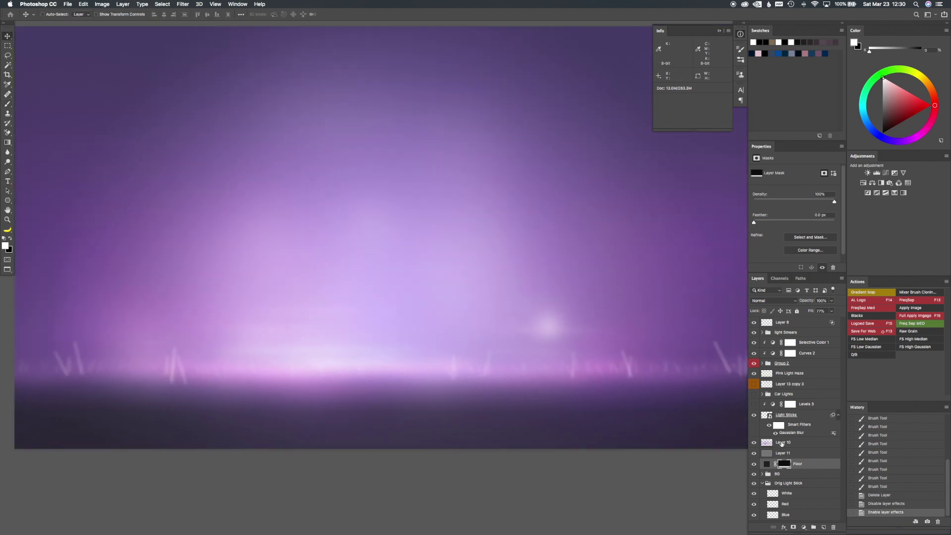
Inspect the Light Sticks layer and Levels 3 settings, then expand Group 2.
click(765, 417)
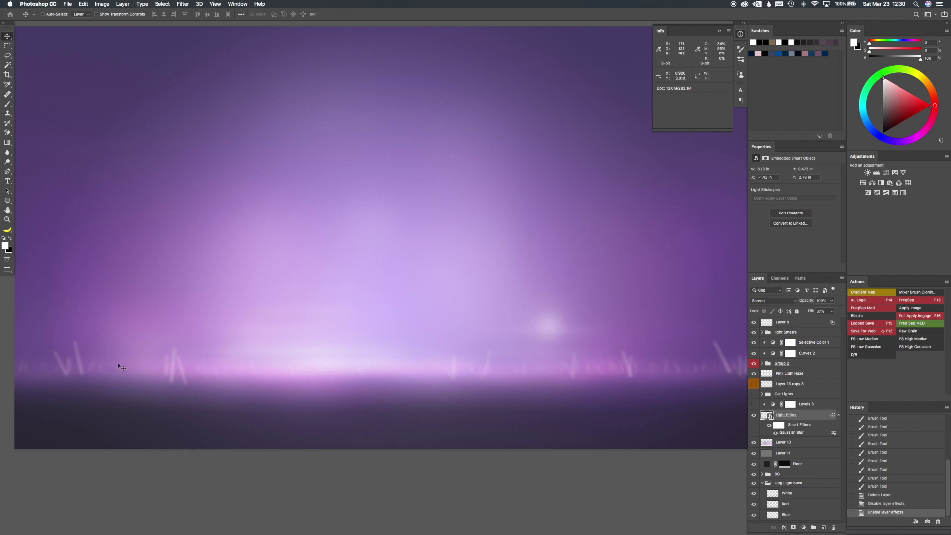
click(773, 405)
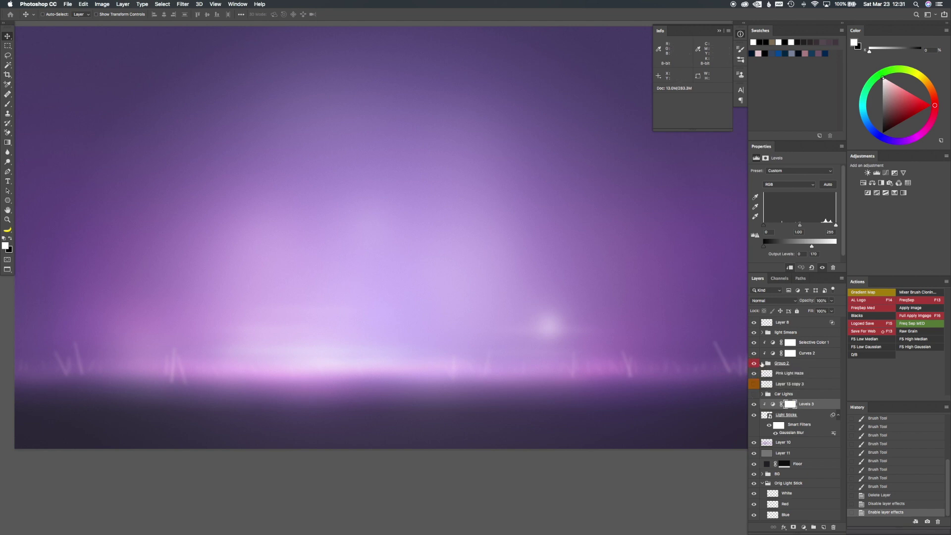
click(762, 363)
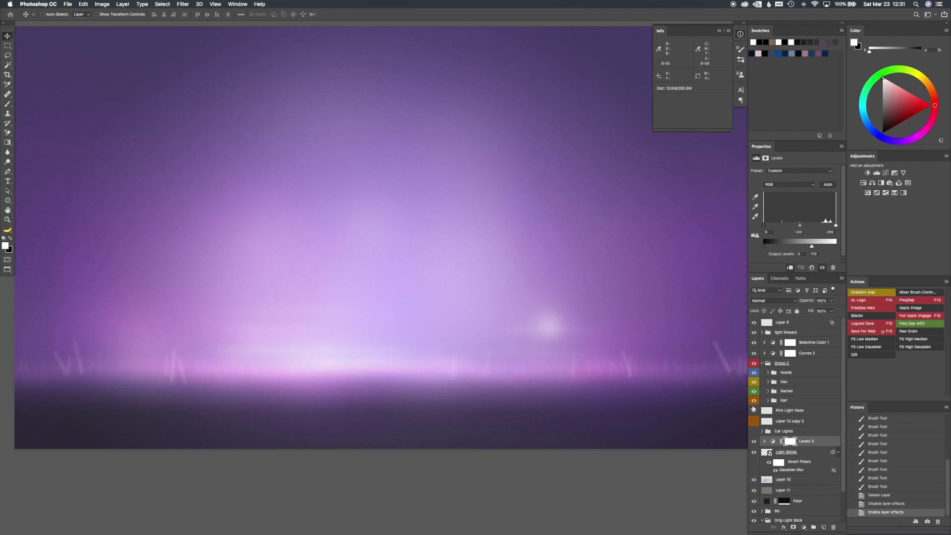
Turn the Car Lights group back on and compare the Layer 13 copy 8 and copy 9 streaks.
key(super+minus)
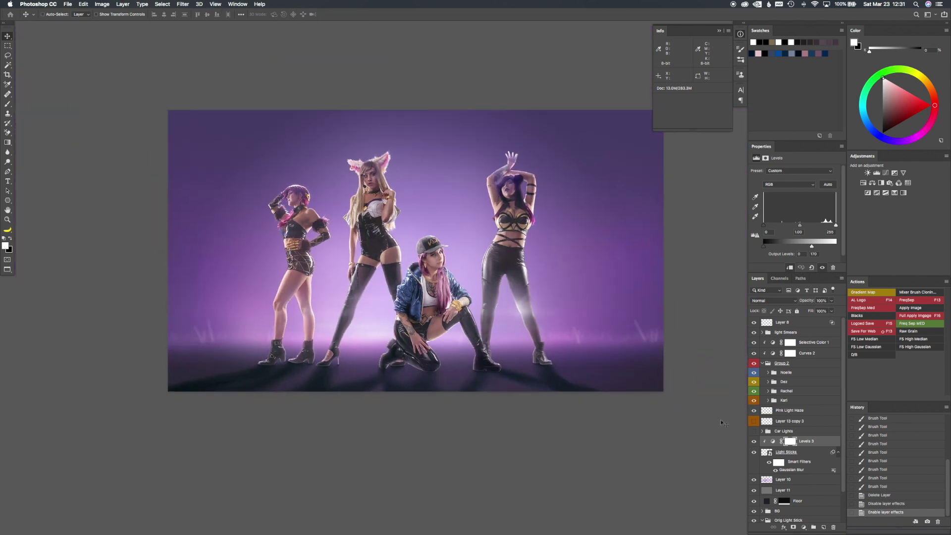
click(754, 431)
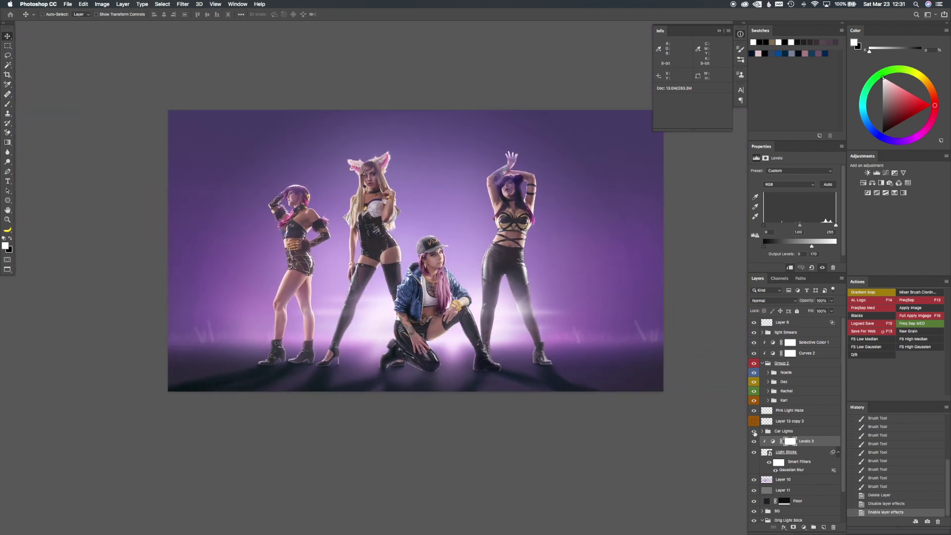
click(762, 431)
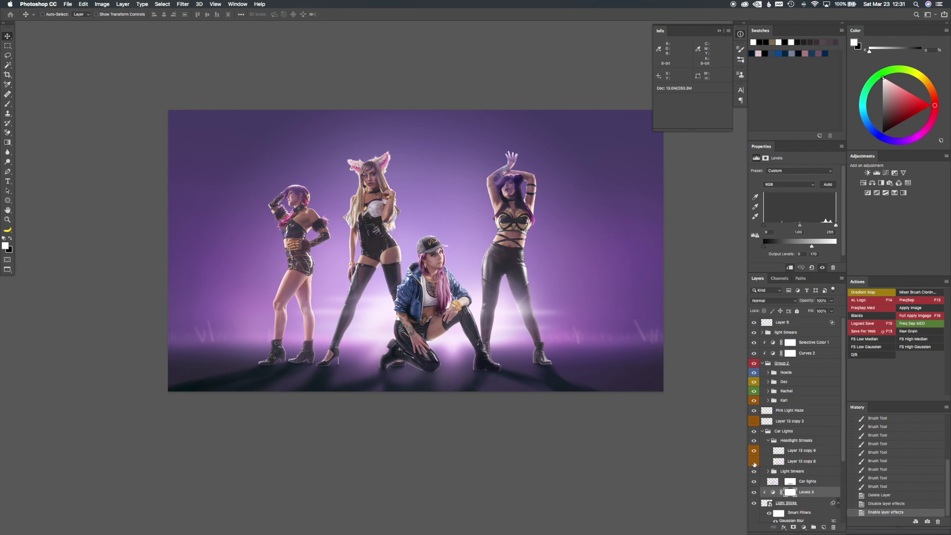
click(754, 463)
click(754, 463)
click(754, 451)
click(755, 452)
click(761, 431)
Turn on Layer 13 copy 3 and hide the pink glow spot above the kneeling woman.
click(754, 422)
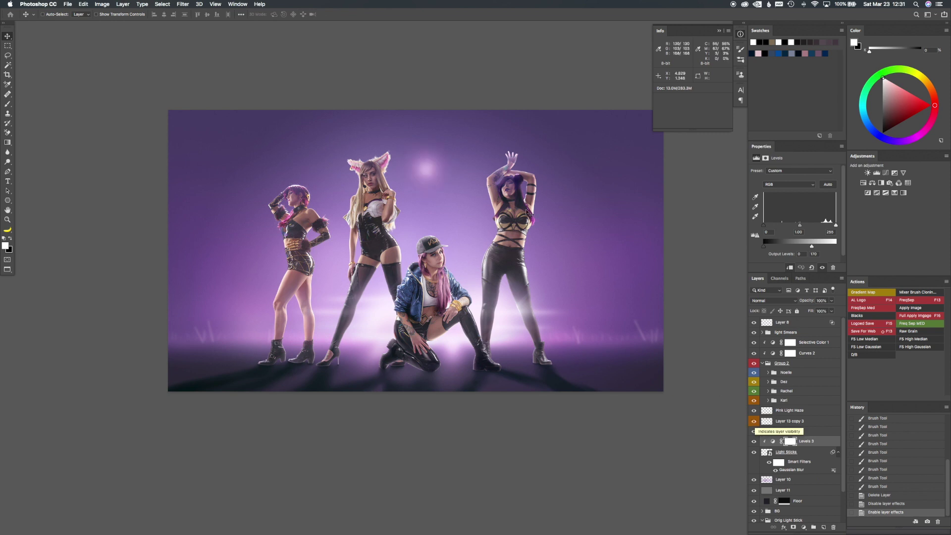
scroll(429, 173, up, 1)
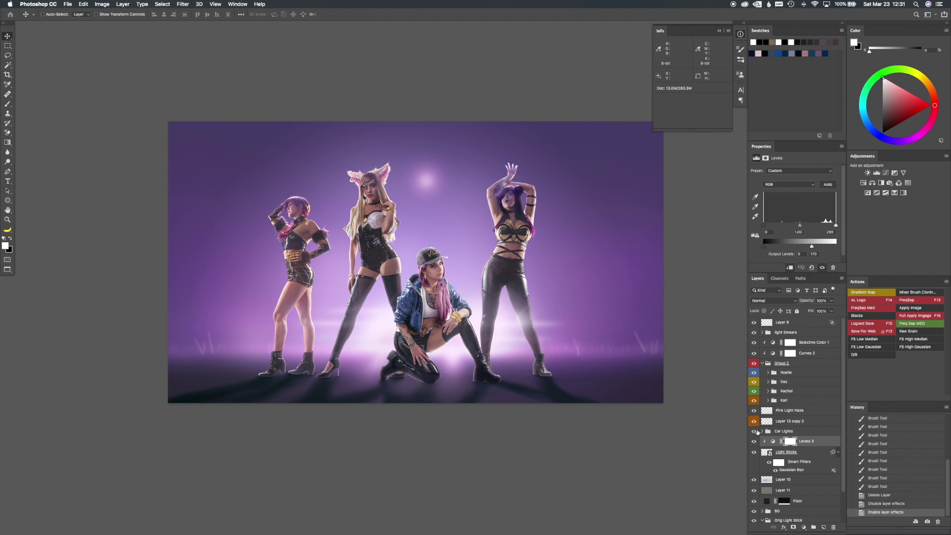
click(755, 422)
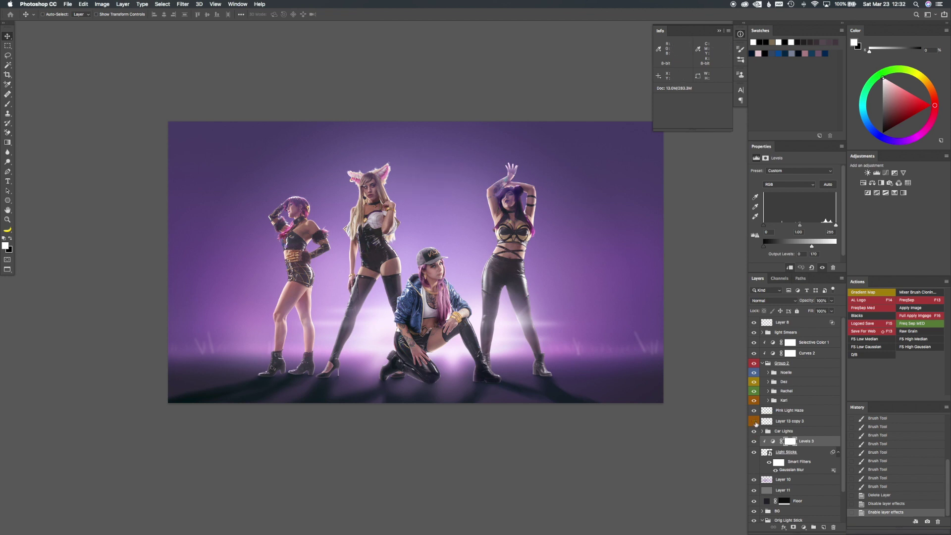
click(754, 422)
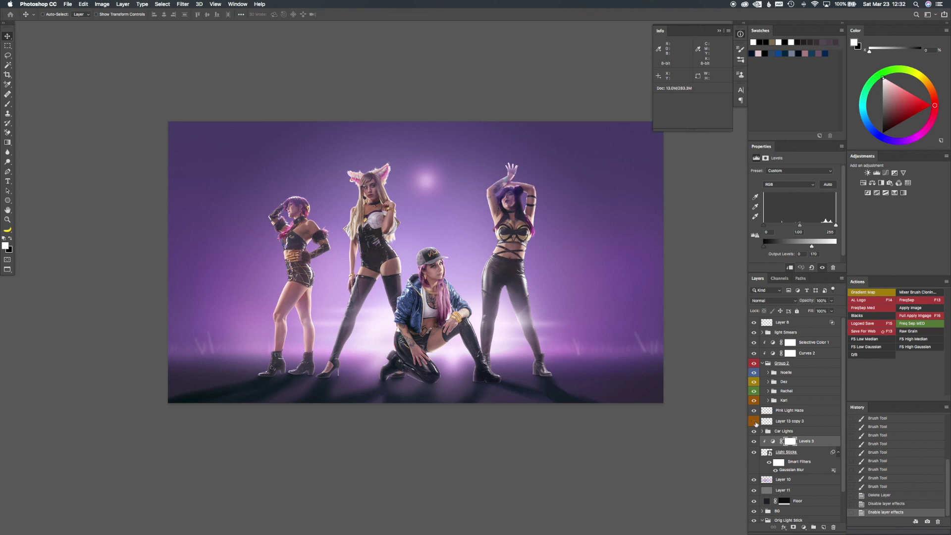
click(754, 422)
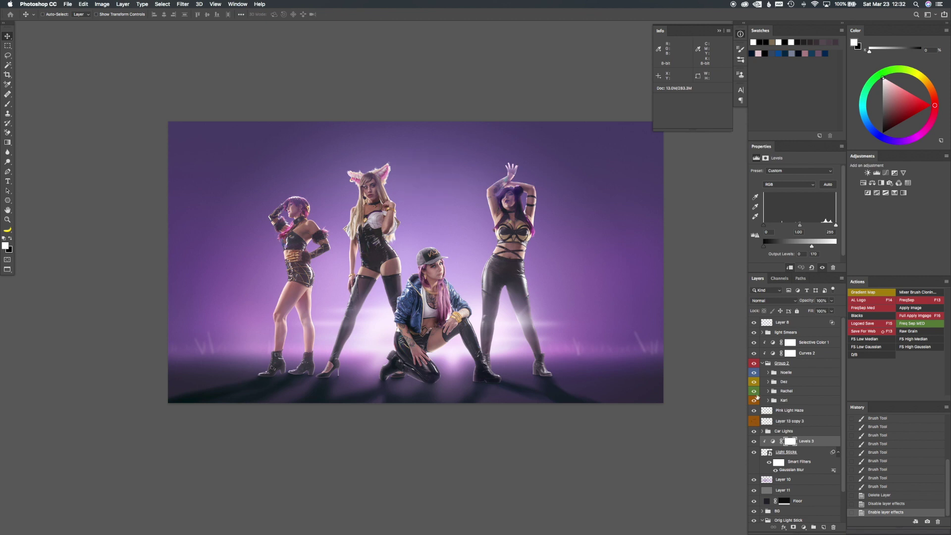
Check the Kari group's visibility, expand it, and open the kari layer's Inner Shadow settings.
click(753, 401)
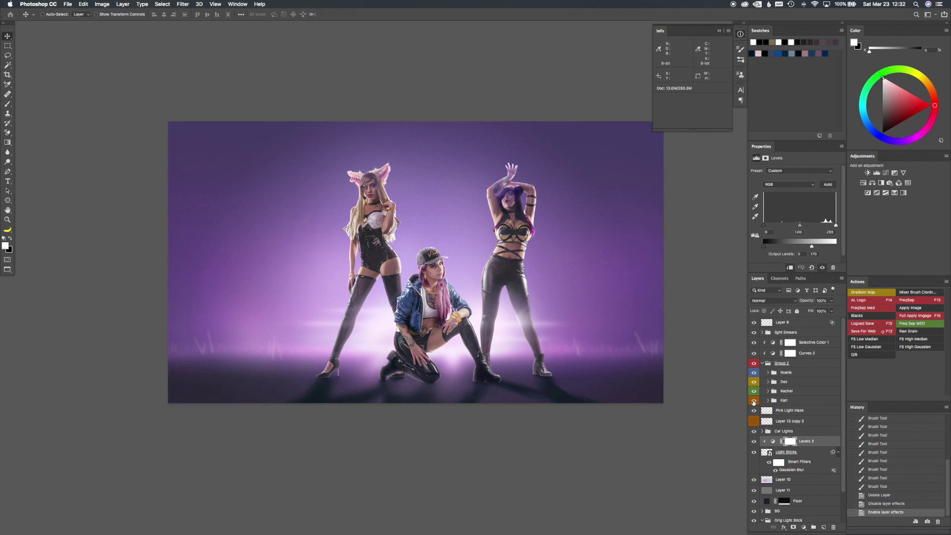
click(753, 401)
click(769, 401)
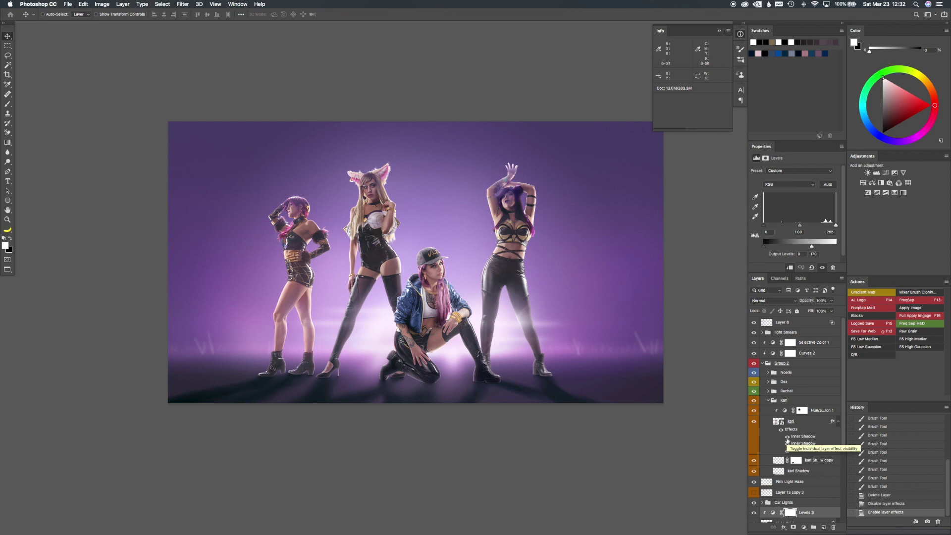
double_click(799, 436)
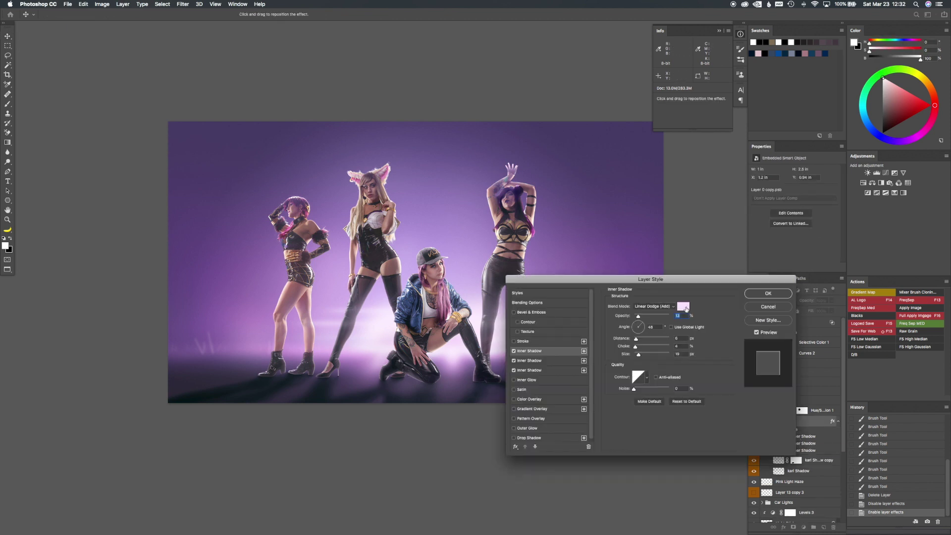
click(654, 306)
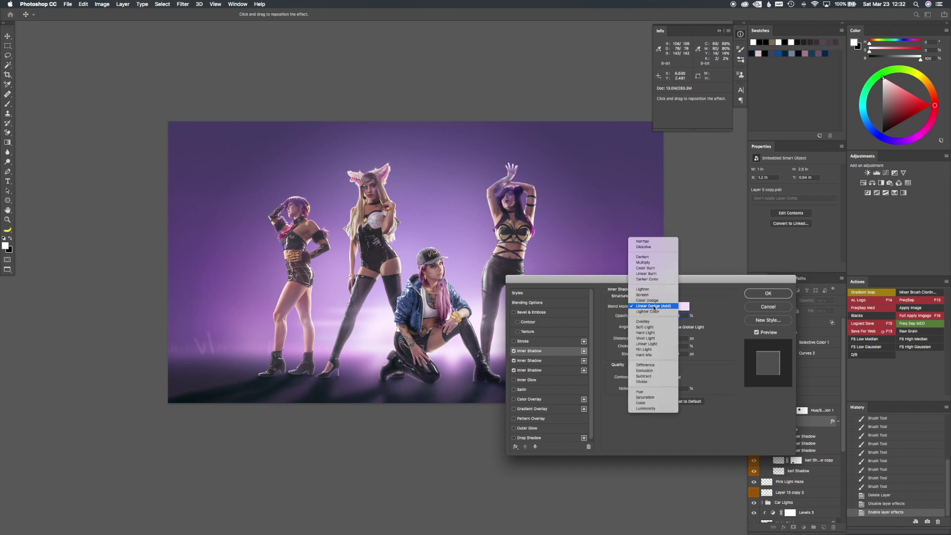
click(712, 306)
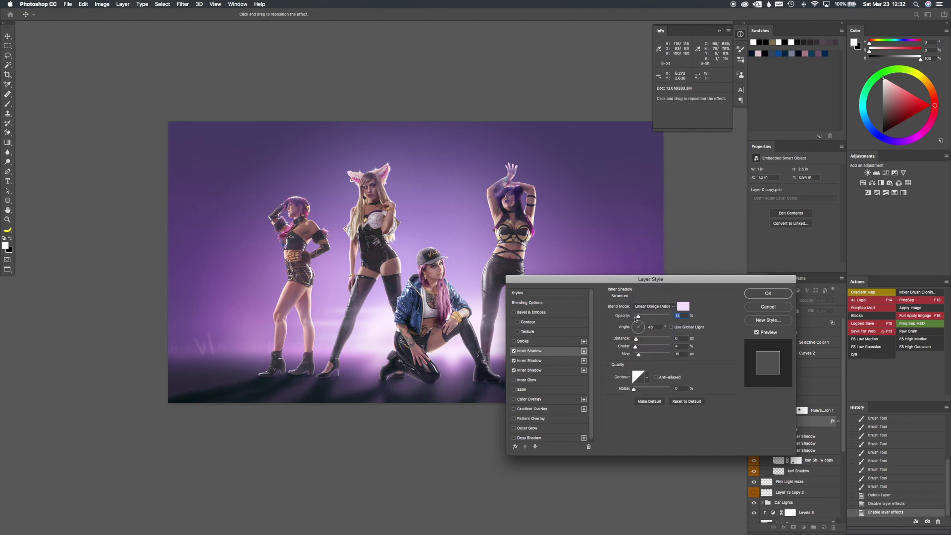
drag(652, 318, 649, 340)
drag(639, 354, 630, 355)
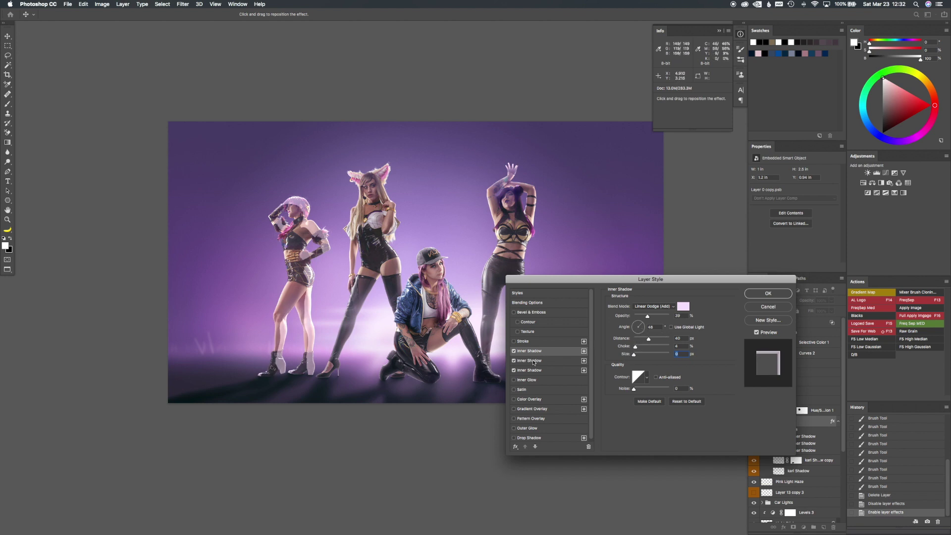
click(752, 308)
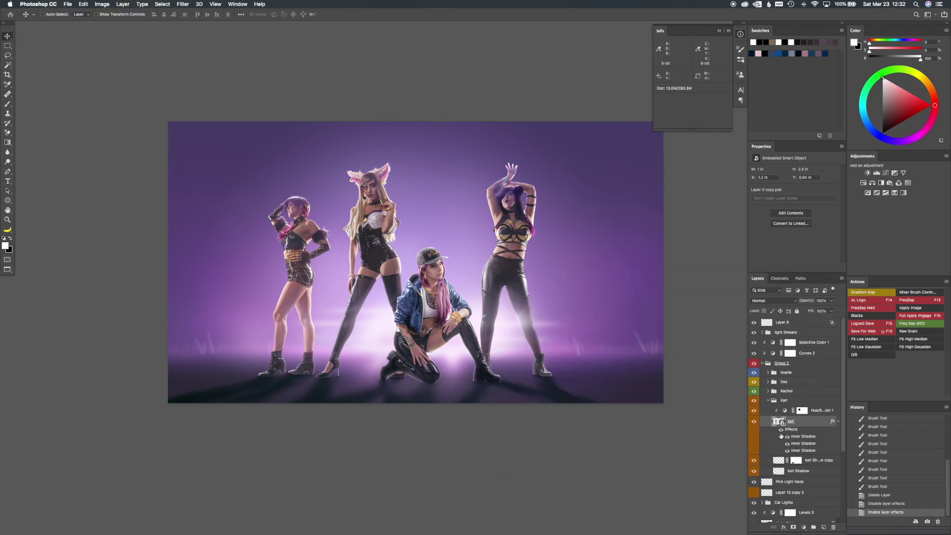
Compare the kari layer's Inner Shadow effects on and off, then collapse the Kari and Rachel groups.
click(788, 439)
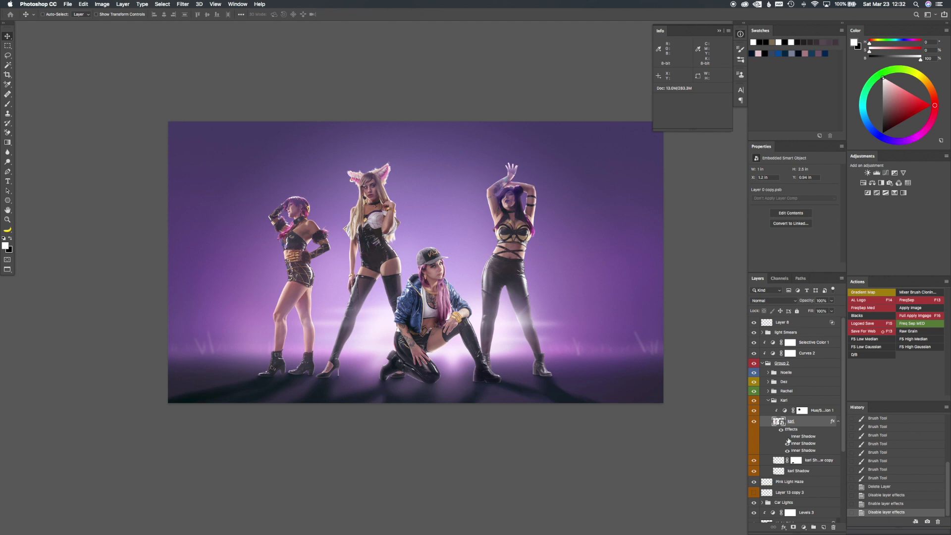
click(788, 440)
click(788, 440)
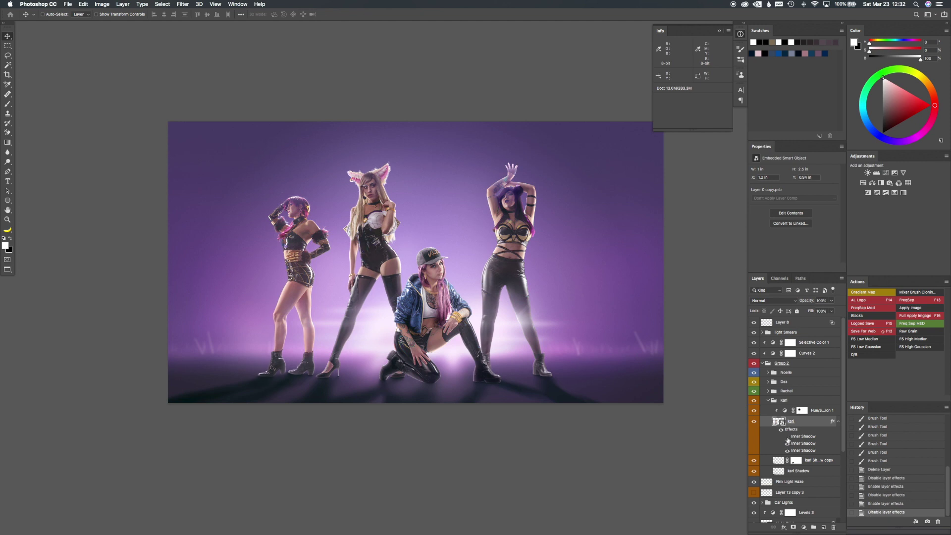
click(787, 440)
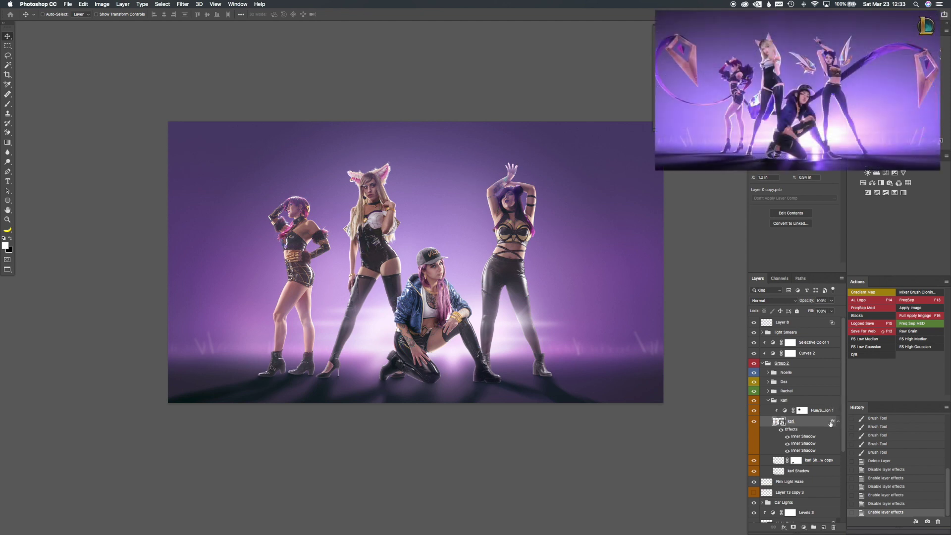
click(769, 400)
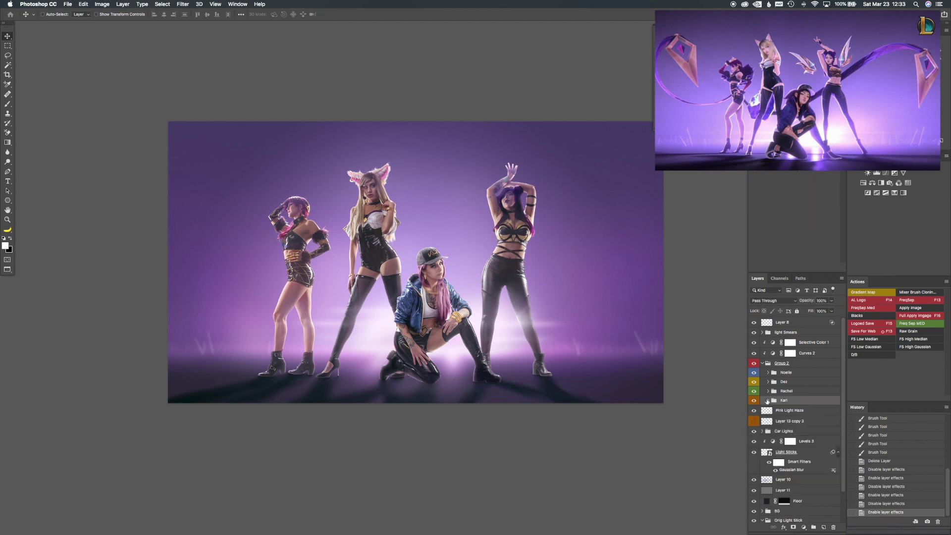
click(768, 391)
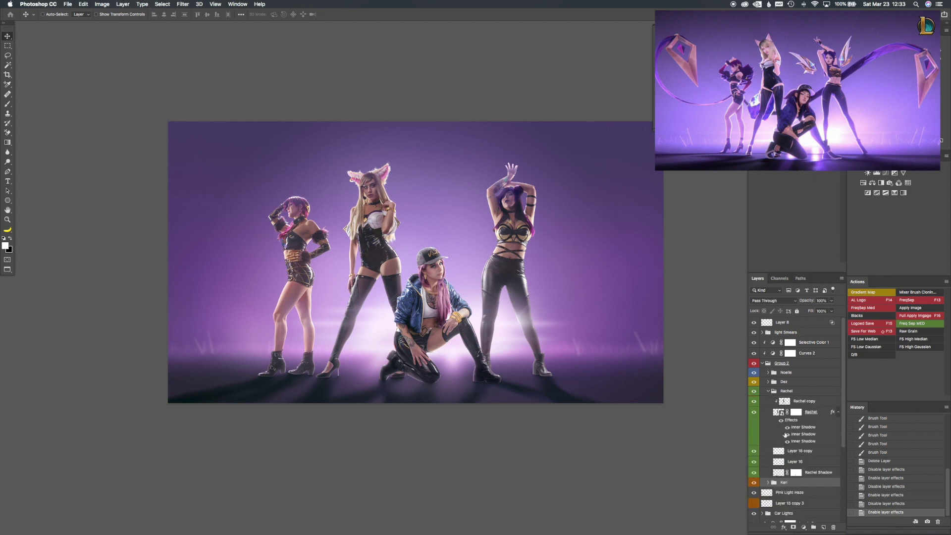
click(768, 391)
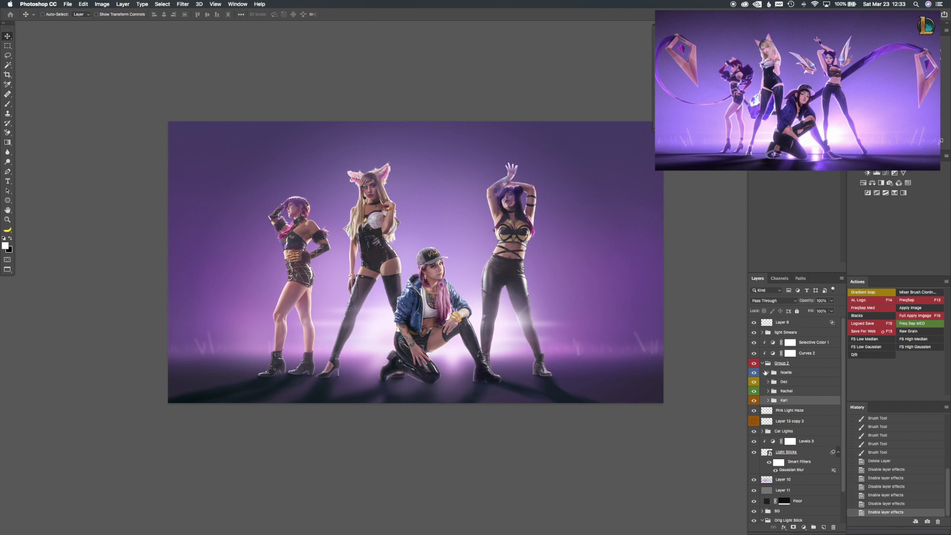
Compare the image with Curves 2 off and on, then display its curve.
click(754, 353)
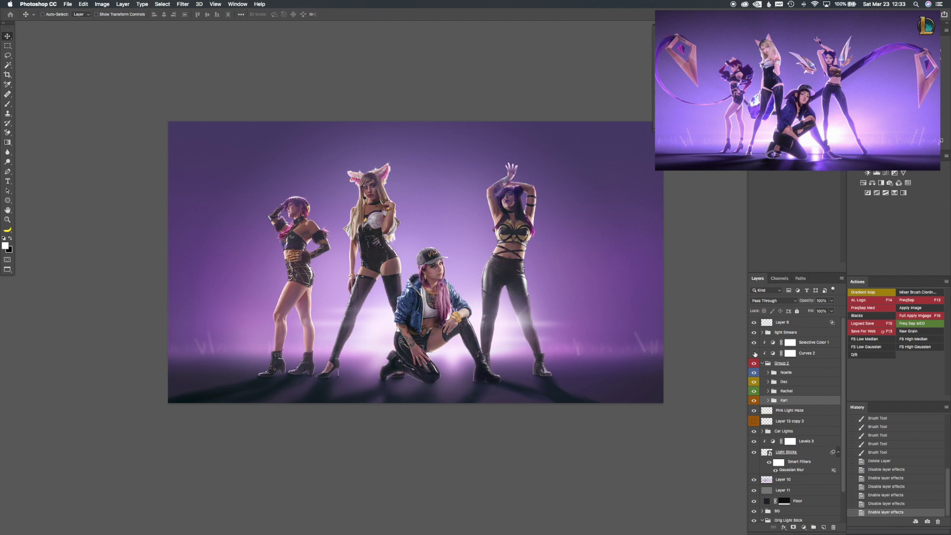
click(754, 353)
click(777, 353)
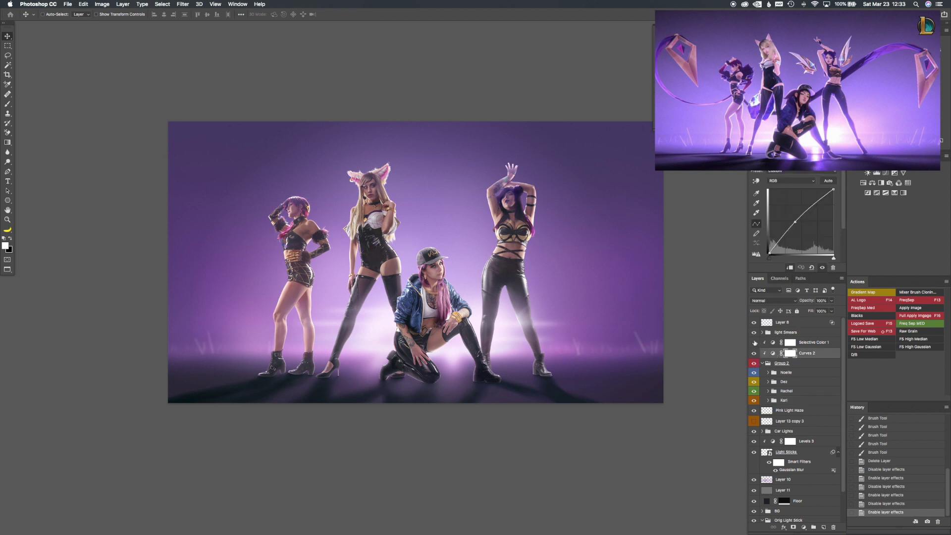
Review Selective Color 1's Blacks values, expand Light Smears, and hide Layer 8's glow.
click(755, 342)
click(754, 342)
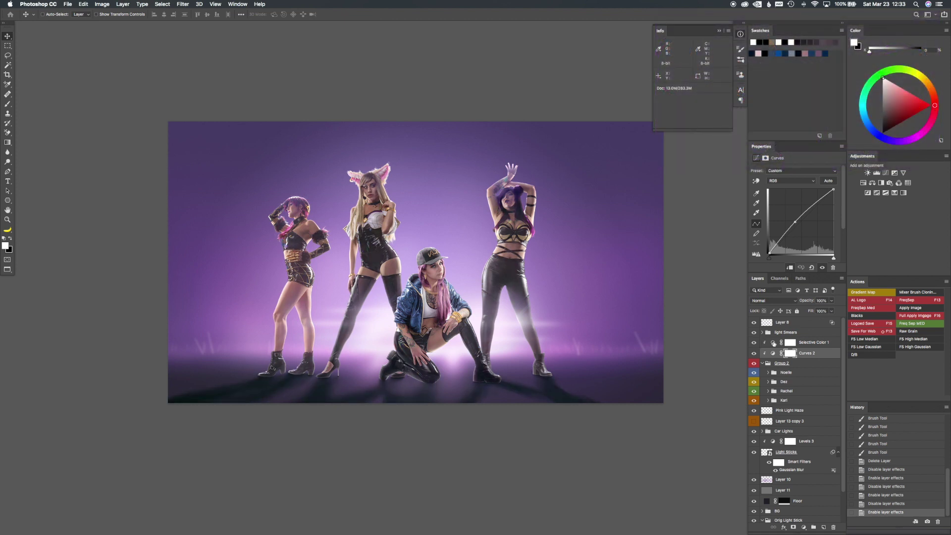
click(773, 343)
click(777, 180)
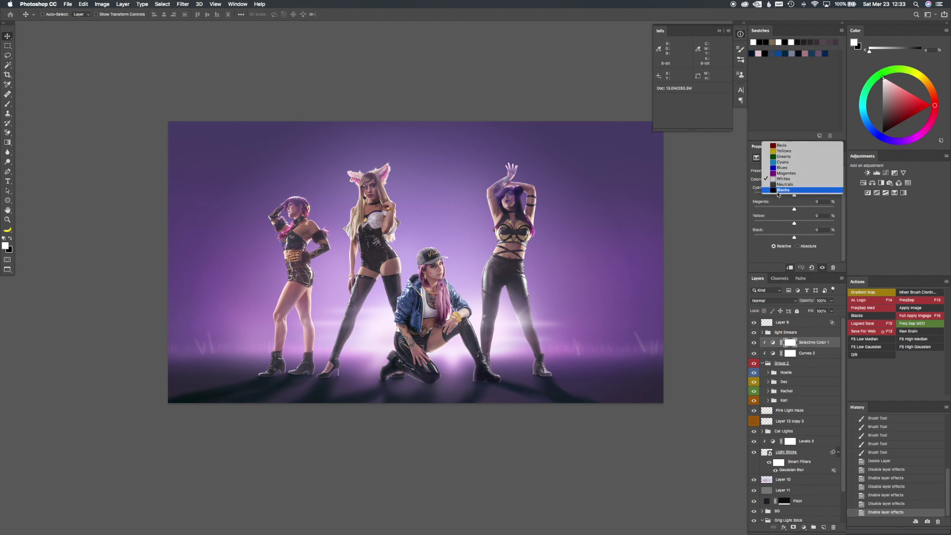
click(780, 191)
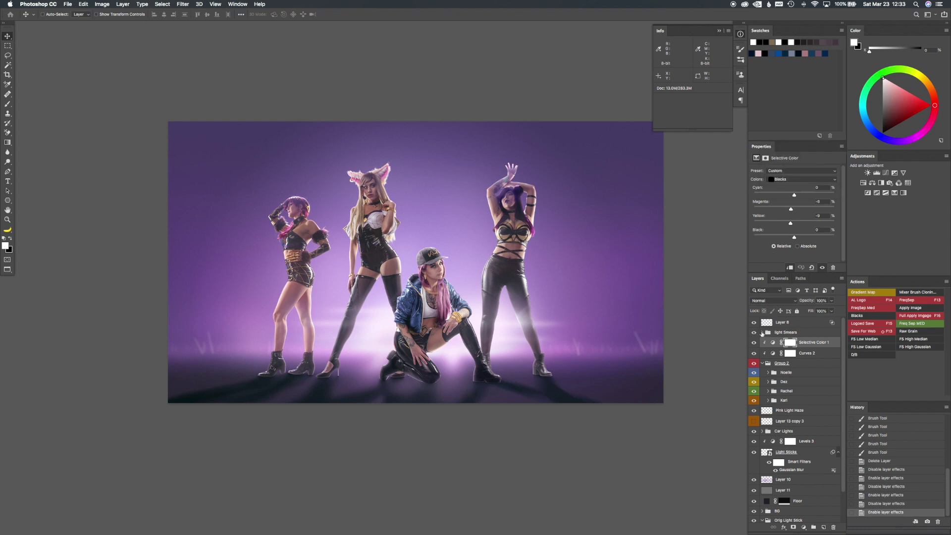
click(762, 332)
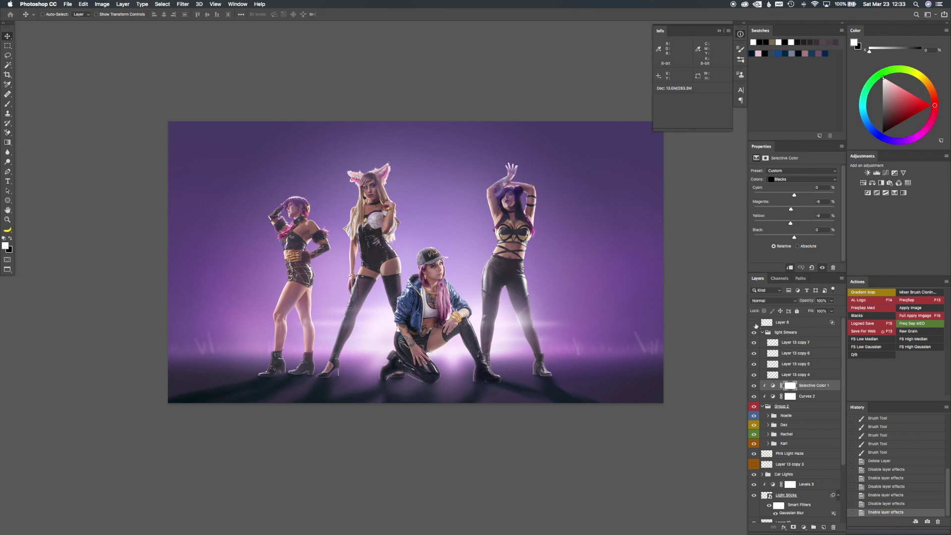
click(754, 323)
click(754, 322)
click(766, 322)
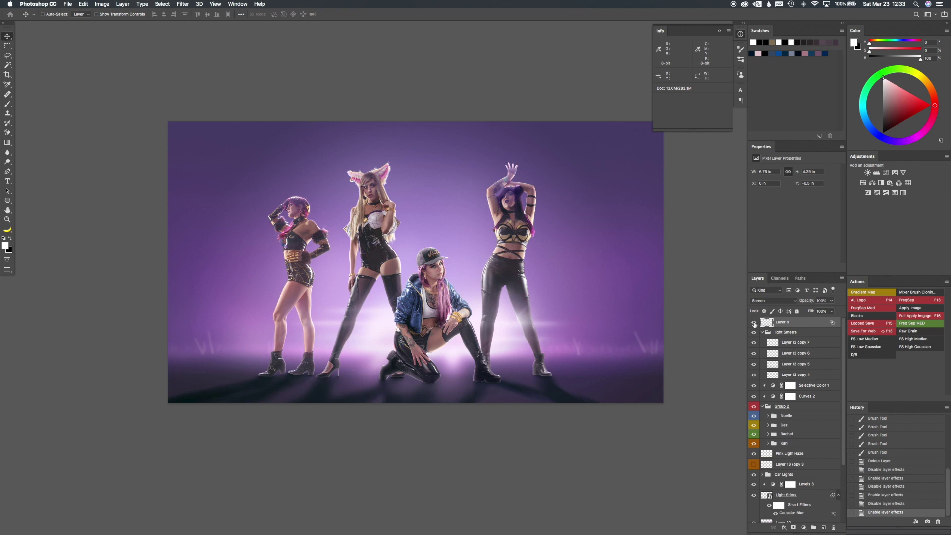
alt+click(754, 323)
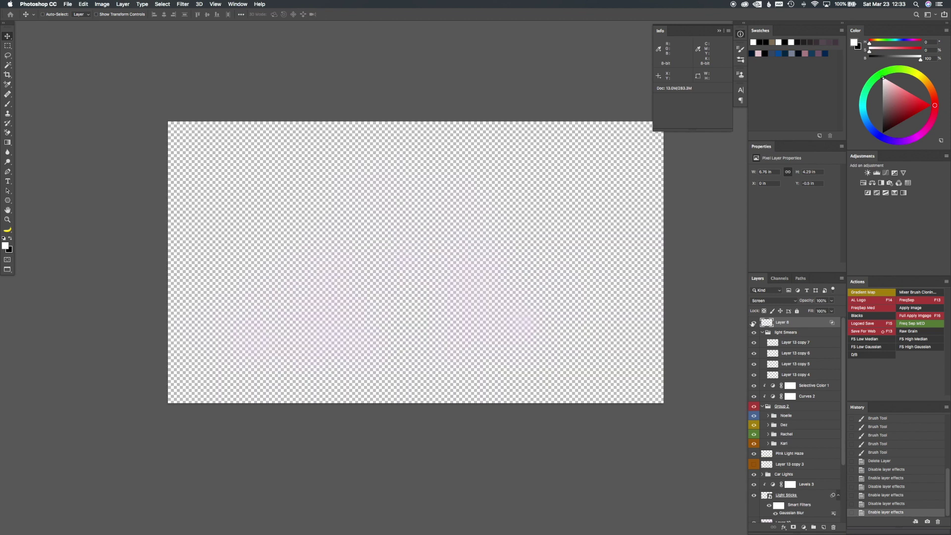
alt+click(754, 323)
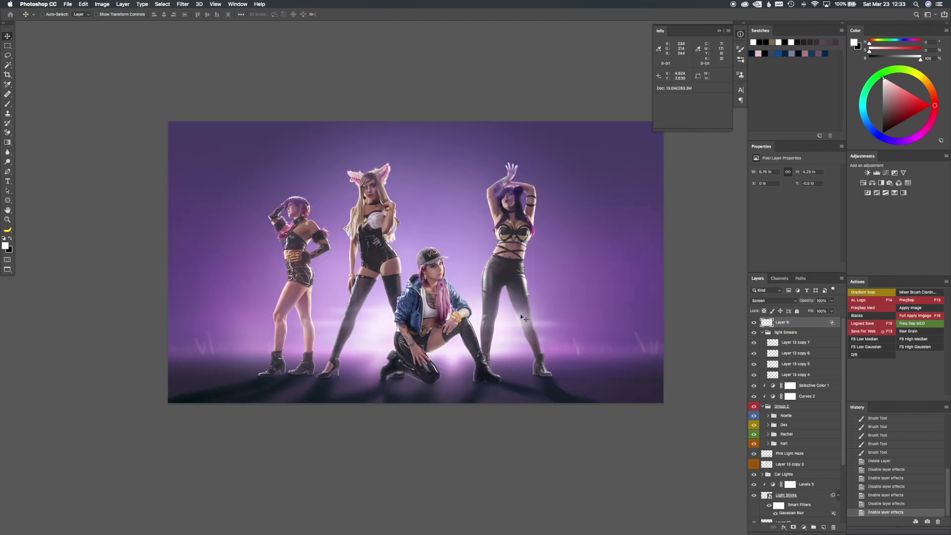
click(754, 323)
click(754, 323)
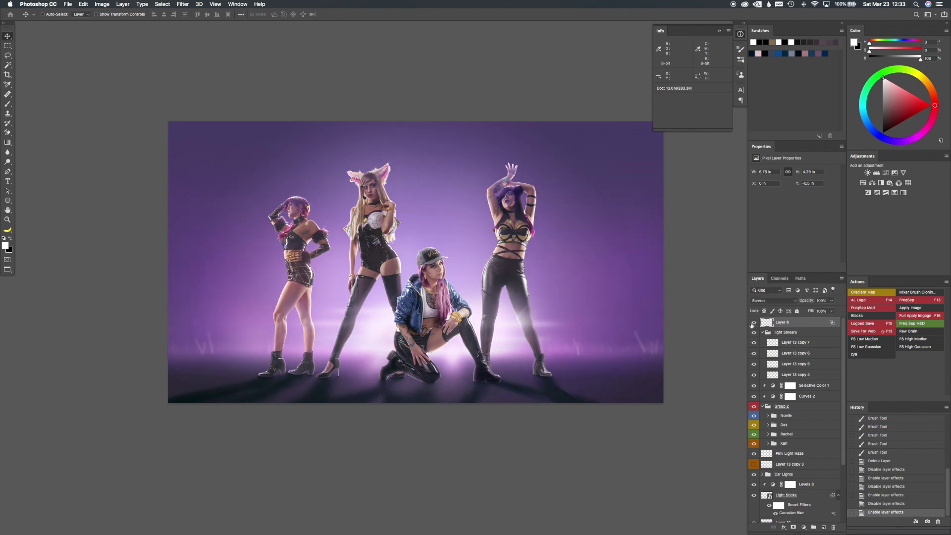